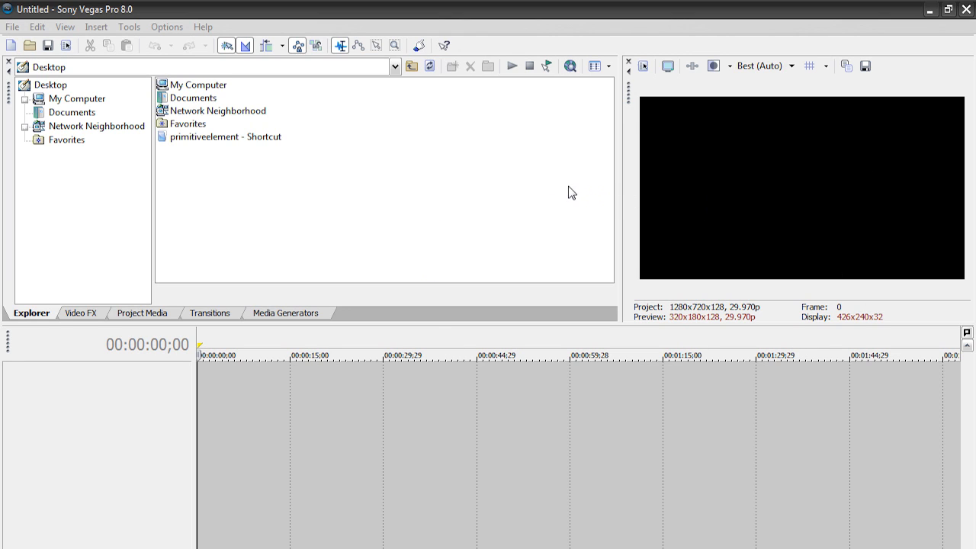
View the Vegas Pro version and build information and close it again.
{"action": "left_click", "coordinate": [515, 184]}
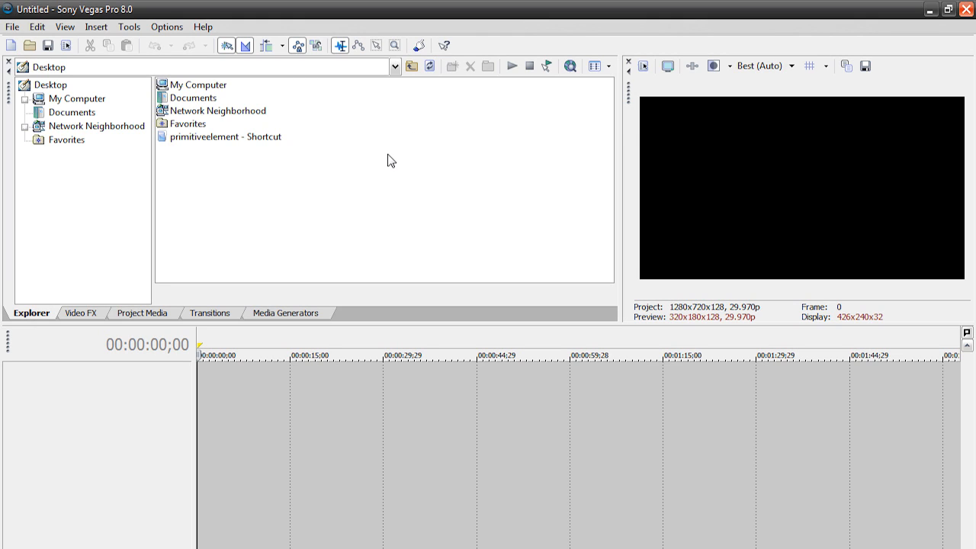
{"action": "left_click", "coordinate": [202, 27]}
{"action": "mouse_move", "coordinate": [261, 163]}
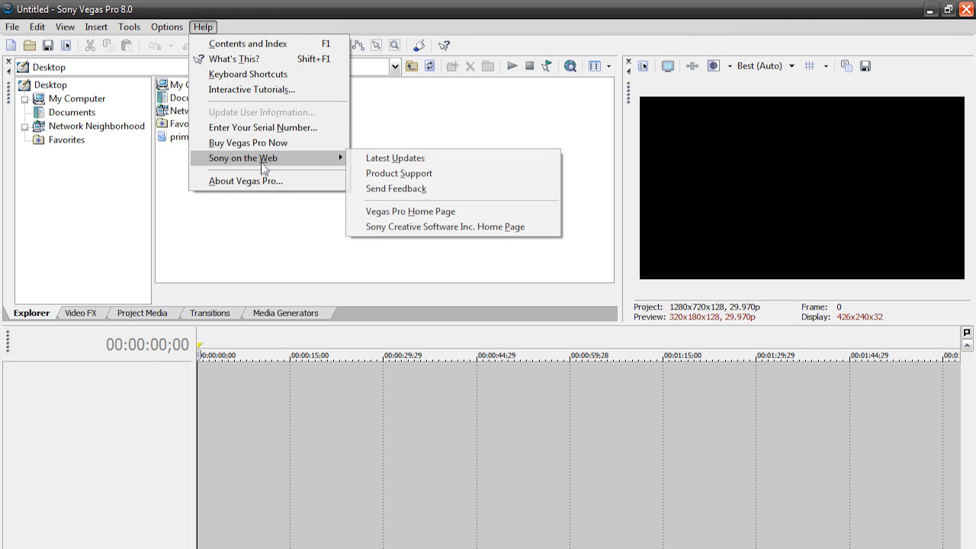
{"action": "left_click", "coordinate": [264, 179]}
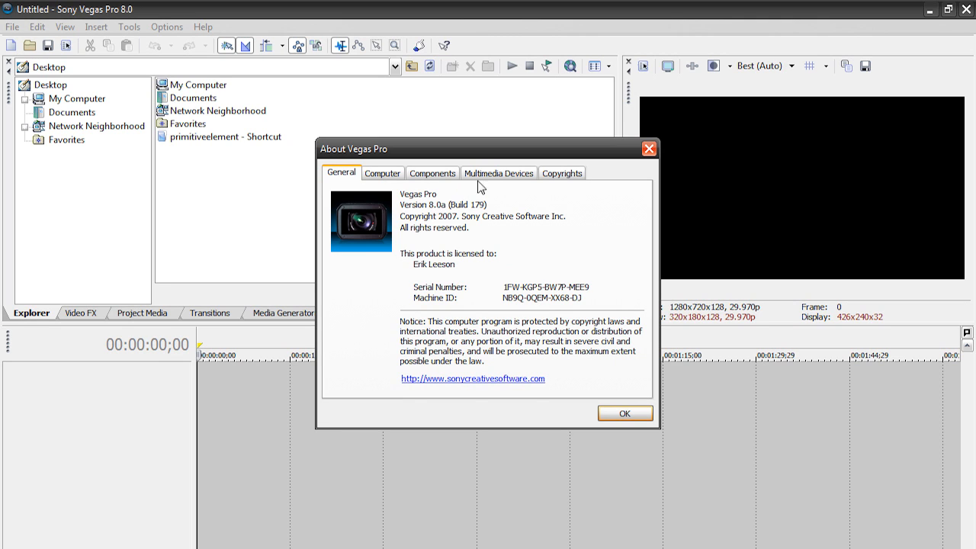
{"action": "left_click", "coordinate": [649, 148]}
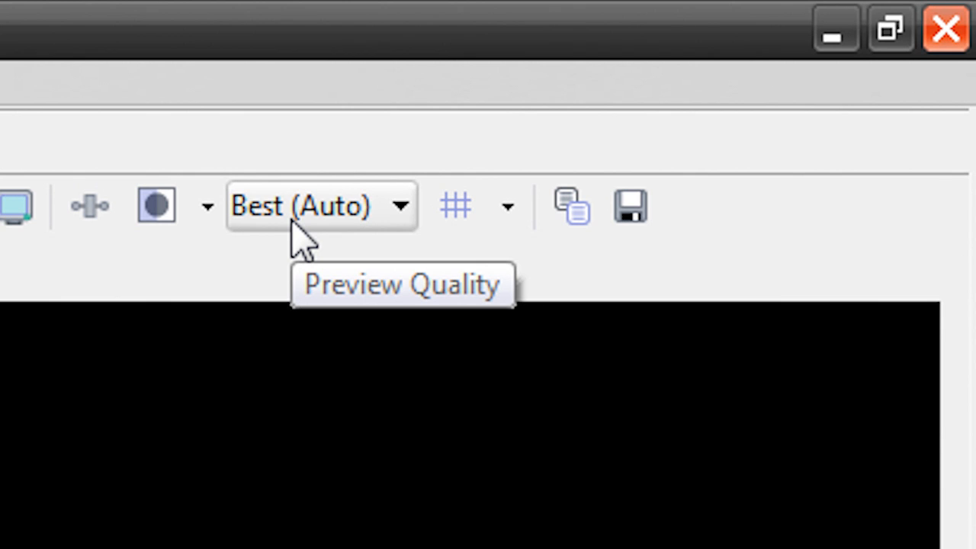
Look through the video preview quality levels and their size options without changing the current setting.
{"action": "left_click", "coordinate": [293, 224]}
{"action": "mouse_move", "coordinate": [296, 262]}
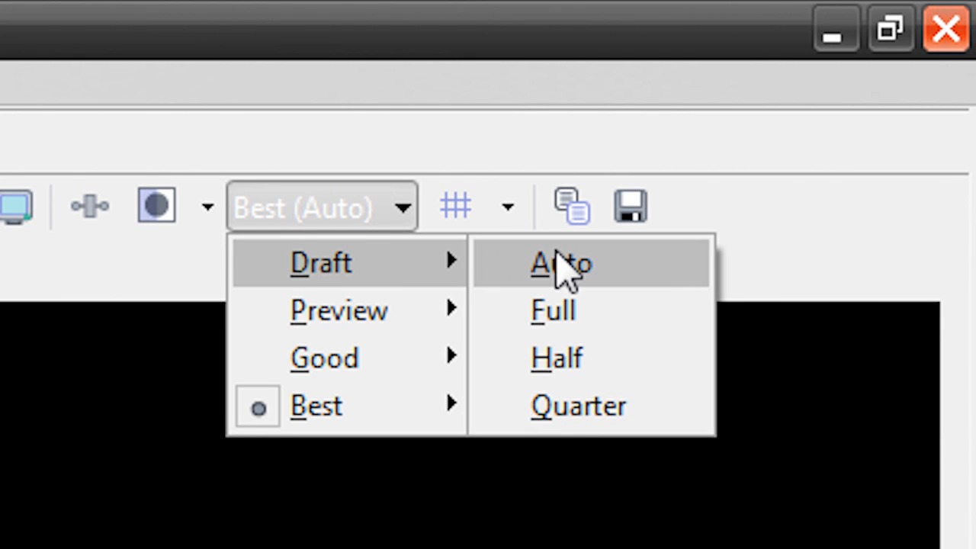
{"action": "left_click", "coordinate": [839, 217]}
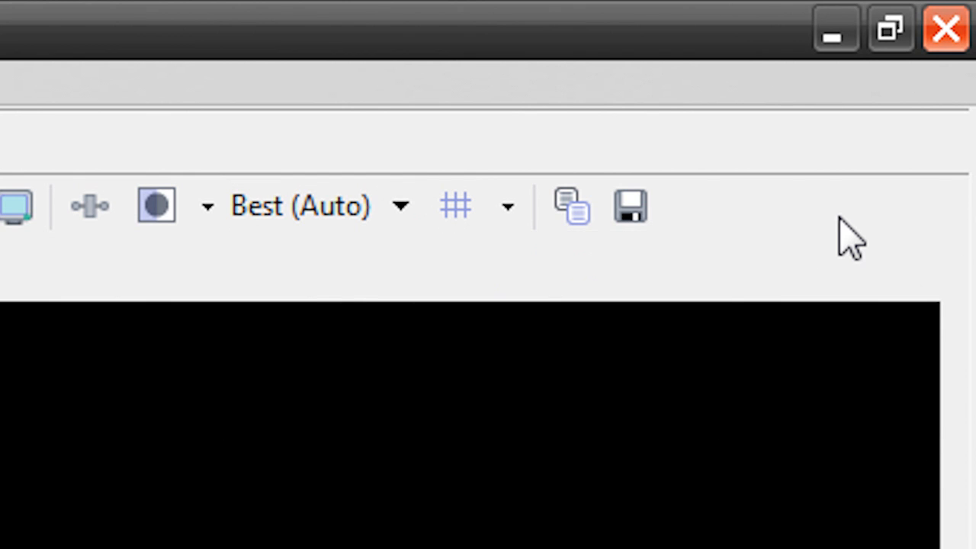
{"action": "left_click", "coordinate": [351, 224]}
{"action": "left_click", "coordinate": [135, 266]}
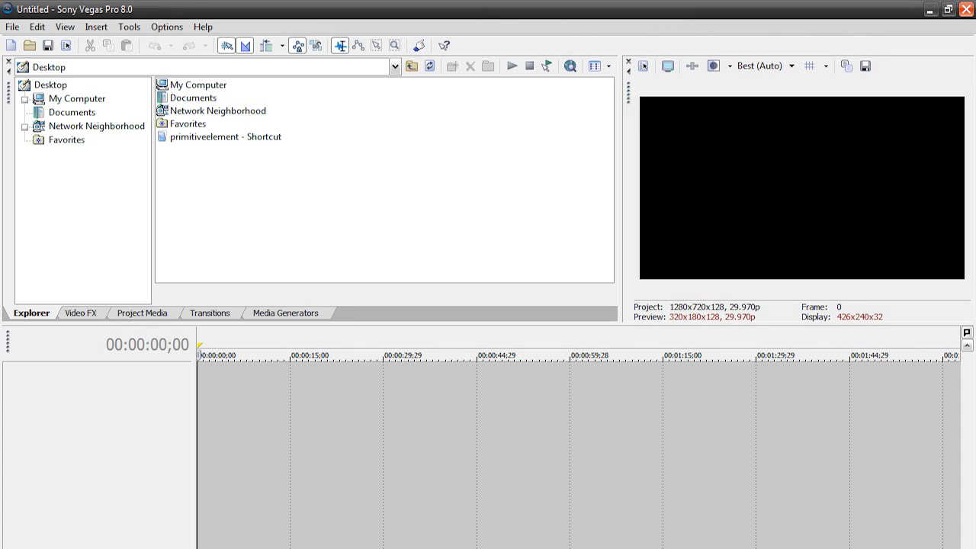
Move the playhead back and forth across the empty timeline, finishing at 00:00:30;05.
{"action": "left_click", "coordinate": [278, 417]}
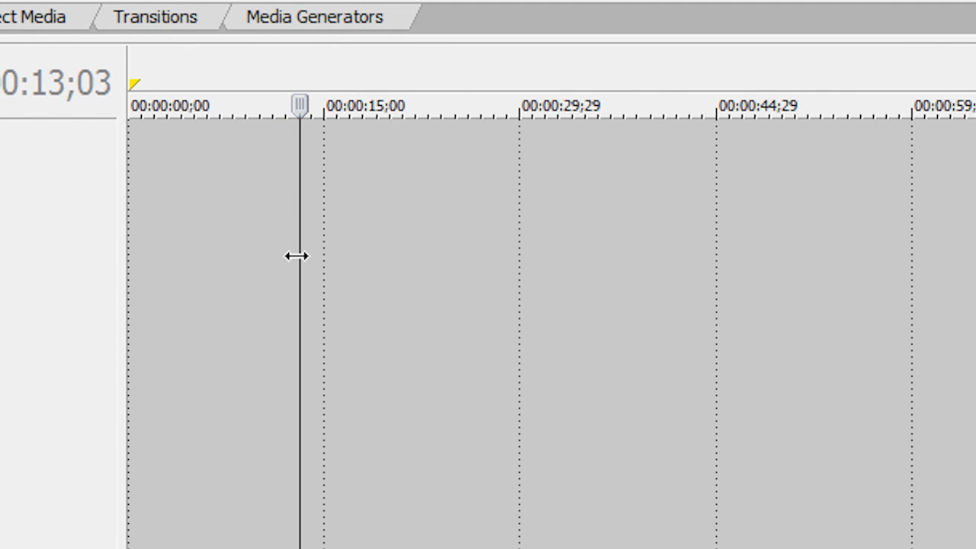
{"action": "left_click_drag", "start_coordinate": [295, 257], "coordinate": [462, 231]}
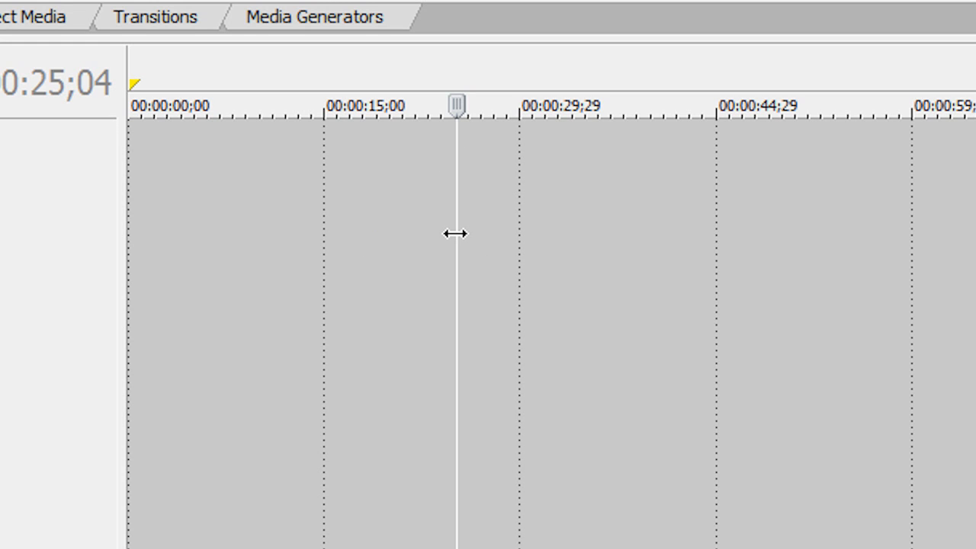
{"action": "left_click_drag", "start_coordinate": [455, 234], "coordinate": [483, 218]}
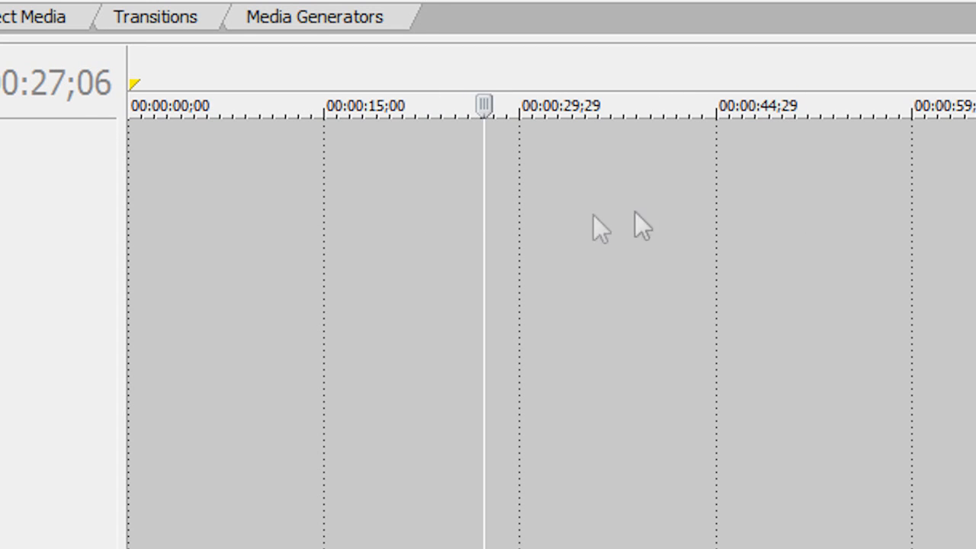
{"action": "left_click", "coordinate": [700, 213]}
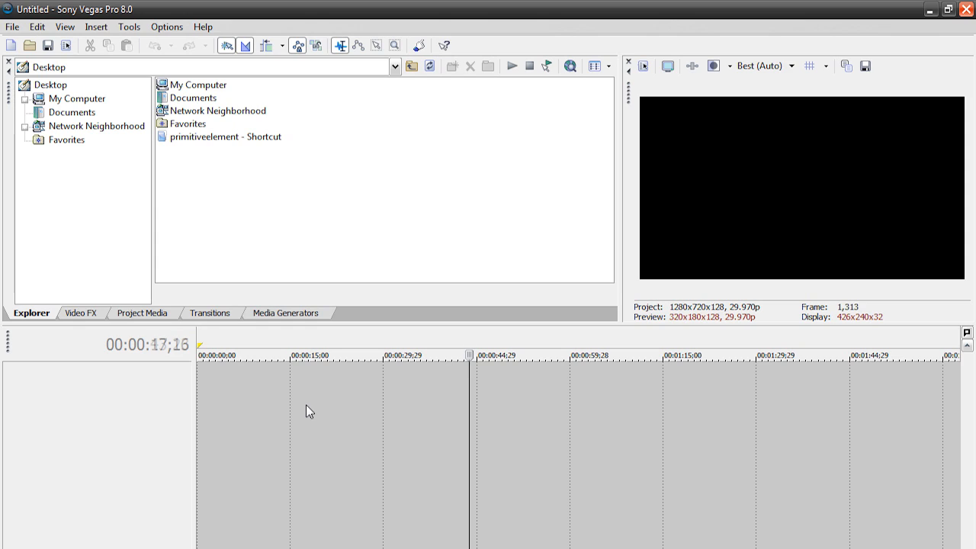
{"action": "left_click", "coordinate": [305, 410]}
{"action": "left_click", "coordinate": [388, 404]}
{"action": "left_click", "coordinate": [355, 404]}
{"action": "left_click", "coordinate": [384, 400]}
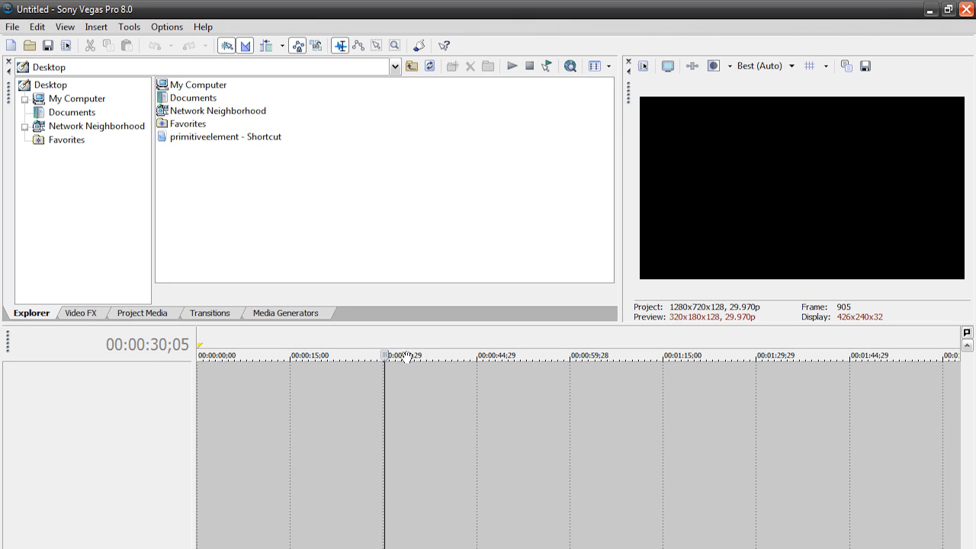
Place the playhead exactly on the 00:00:29;29 mark of the timeline.
{"action": "scroll", "coordinate": [429, 386], "scroll_direction": "up", "scroll_amount": 5}
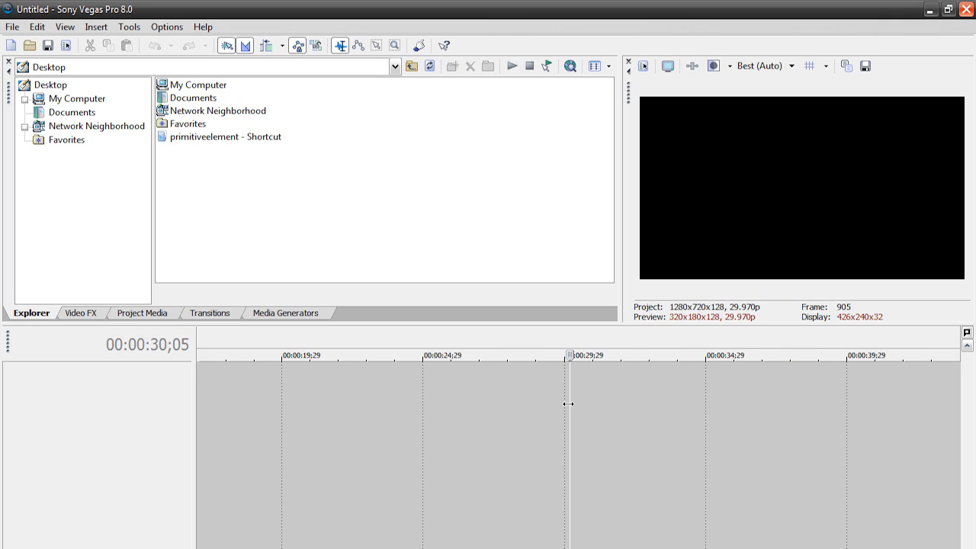
{"action": "left_click", "coordinate": [564, 404]}
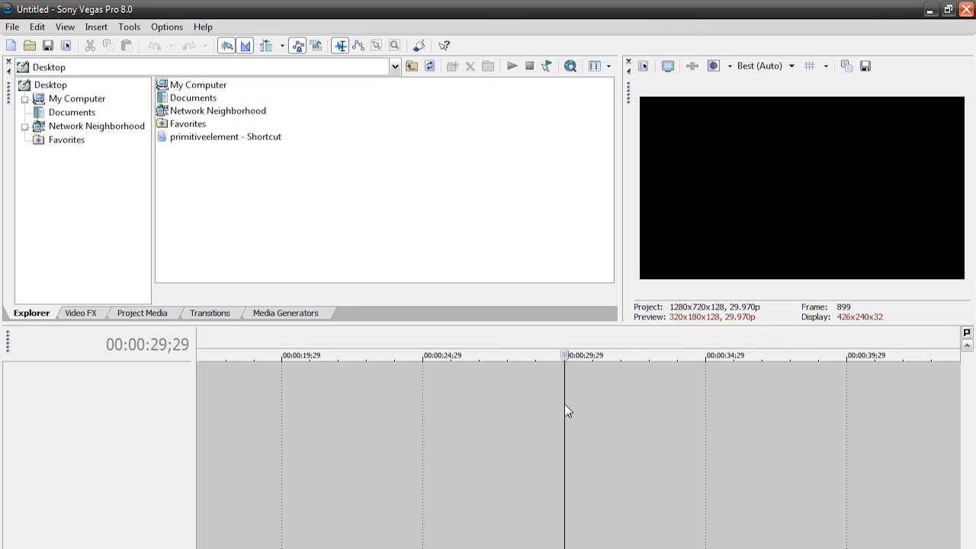
{"action": "scroll", "coordinate": [555, 405], "scroll_direction": "down", "scroll_amount": 3}
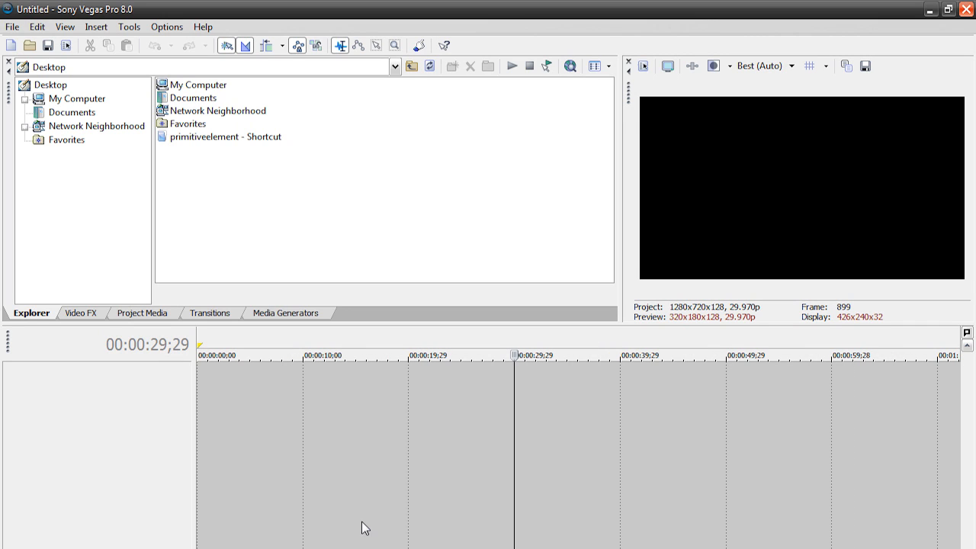
Position the playhead at the 00:00:15;00 mark and move it on to 00:00:45;00.
{"action": "scroll", "coordinate": [359, 523], "scroll_direction": "down", "scroll_amount": 2}
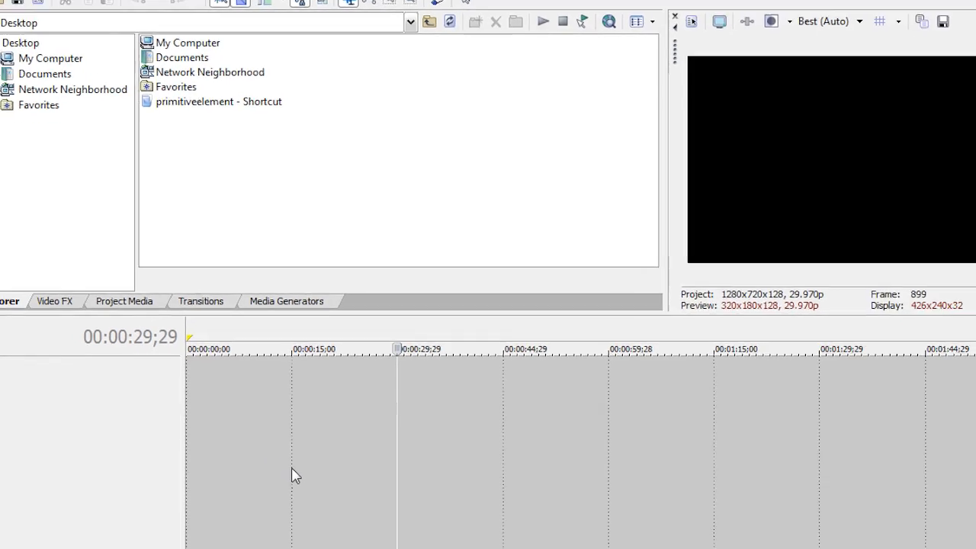
{"action": "left_click", "coordinate": [290, 463]}
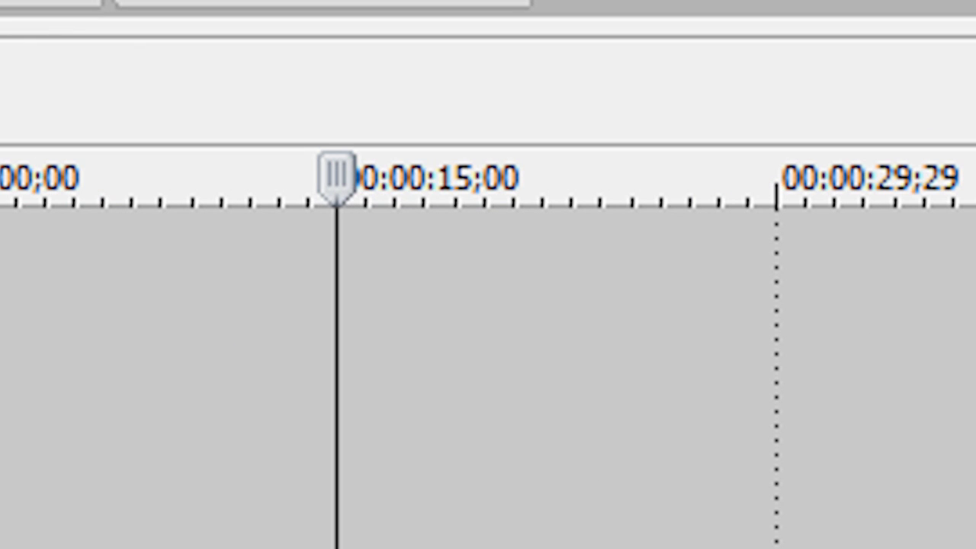
{"action": "left_click", "coordinate": [477, 418]}
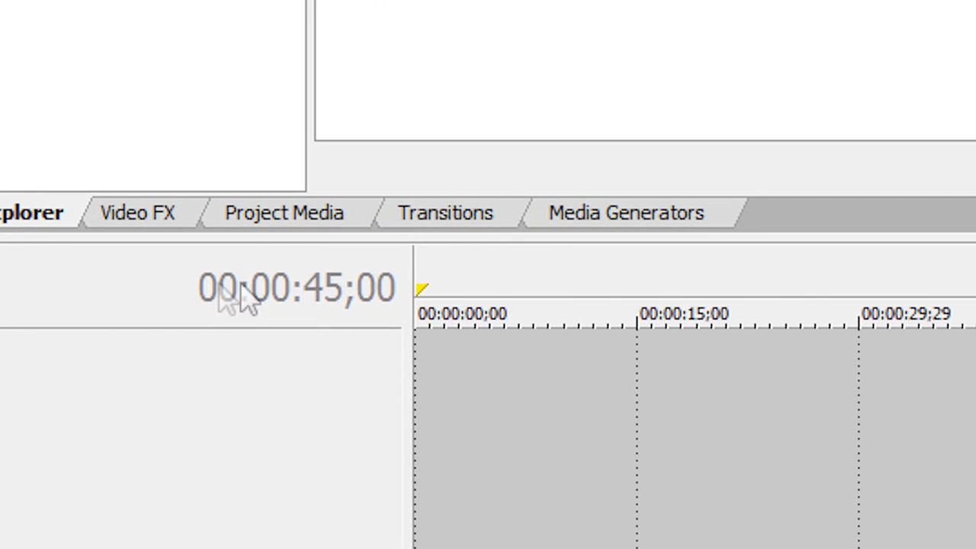
{"action": "right_click", "coordinate": [279, 289]}
{"action": "left_click", "coordinate": [101, 392]}
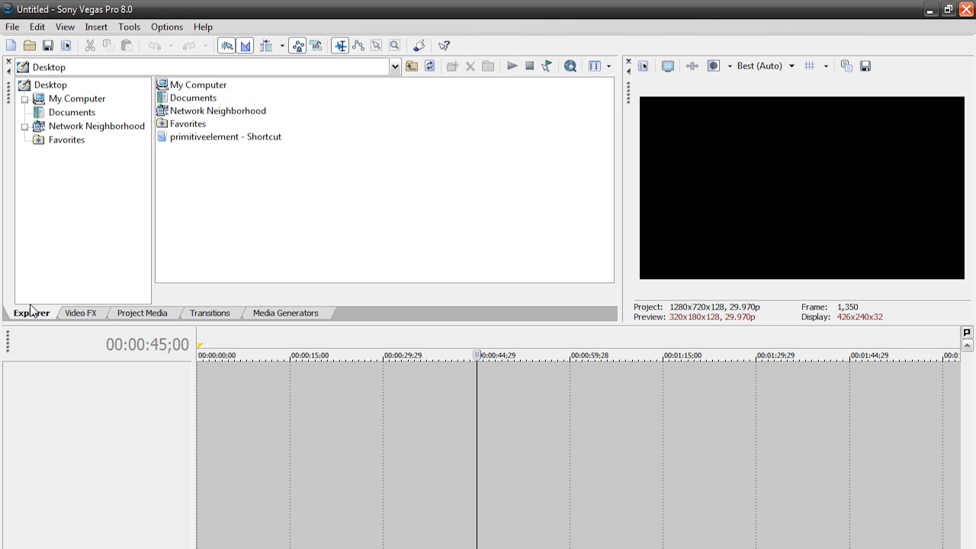
Look through the Video FX, Project Media, Transitions and Media Generators windows and the list of windows that can be shown.
{"action": "left_click", "coordinate": [81, 313]}
{"action": "left_click", "coordinate": [121, 314]}
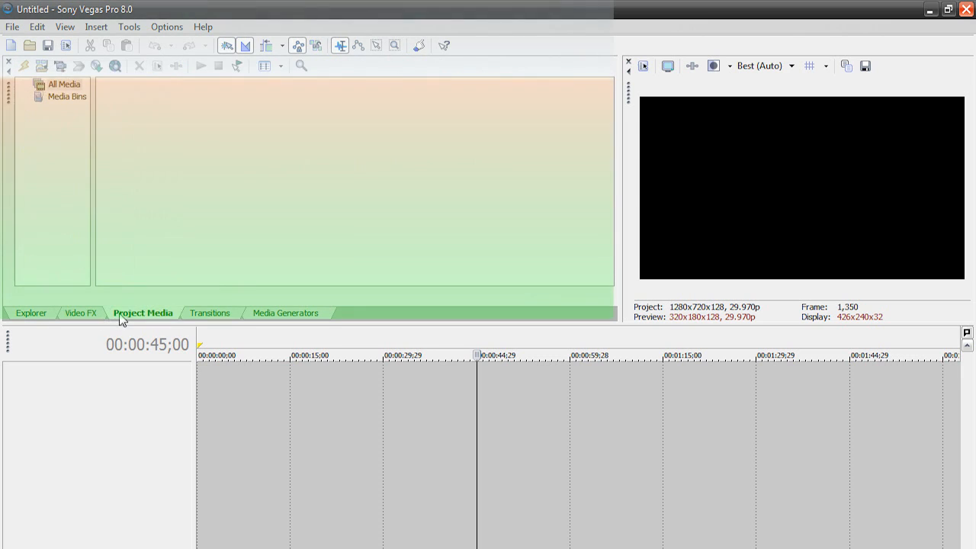
{"action": "left_click", "coordinate": [193, 313]}
{"action": "left_click", "coordinate": [255, 312]}
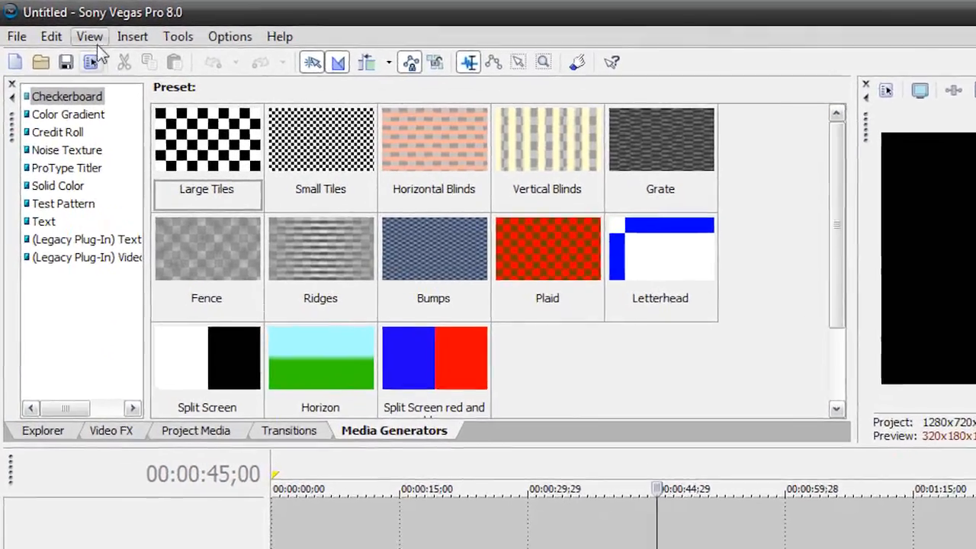
{"action": "left_click", "coordinate": [67, 28]}
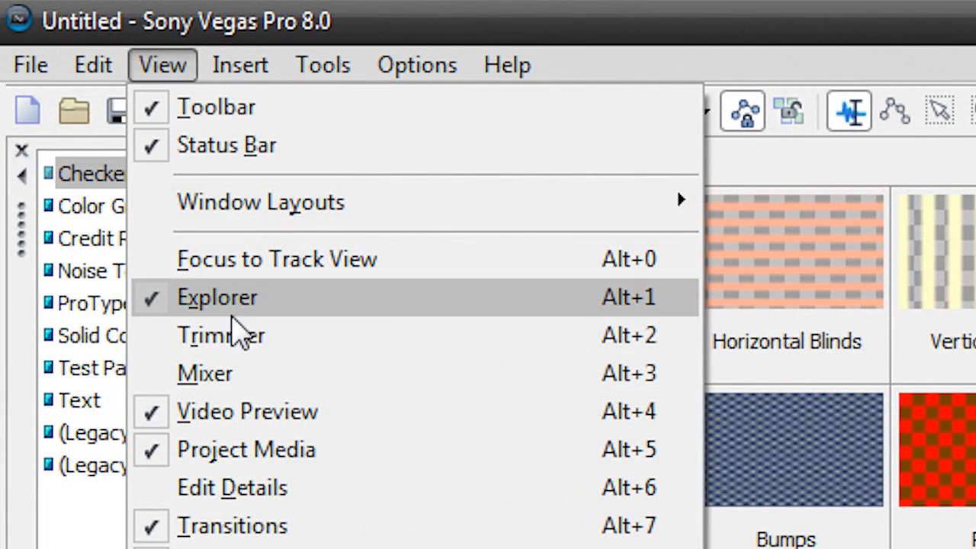
{"action": "key", "text": "Escape"}
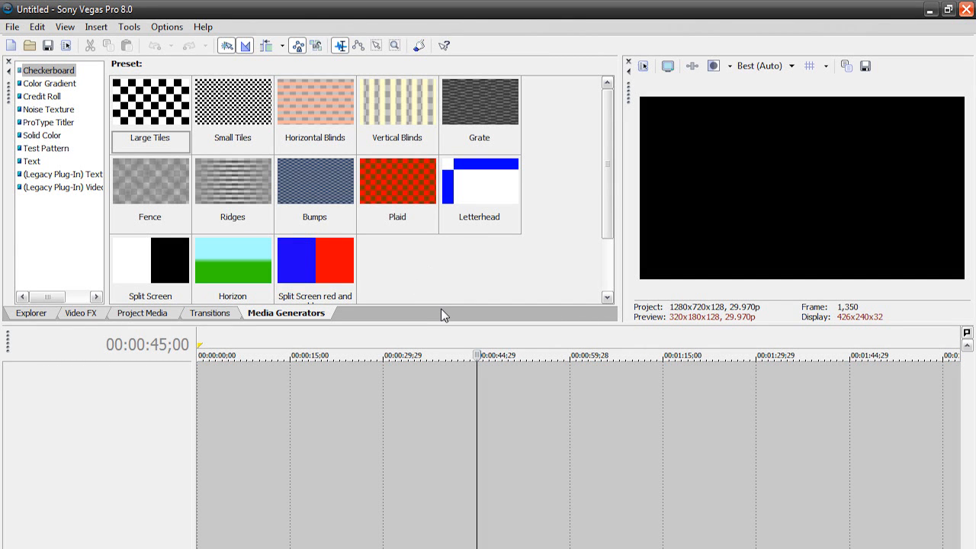
Browse the Desktop and Documents folders in the Explorer window and close that window.
{"action": "left_click", "coordinate": [25, 313]}
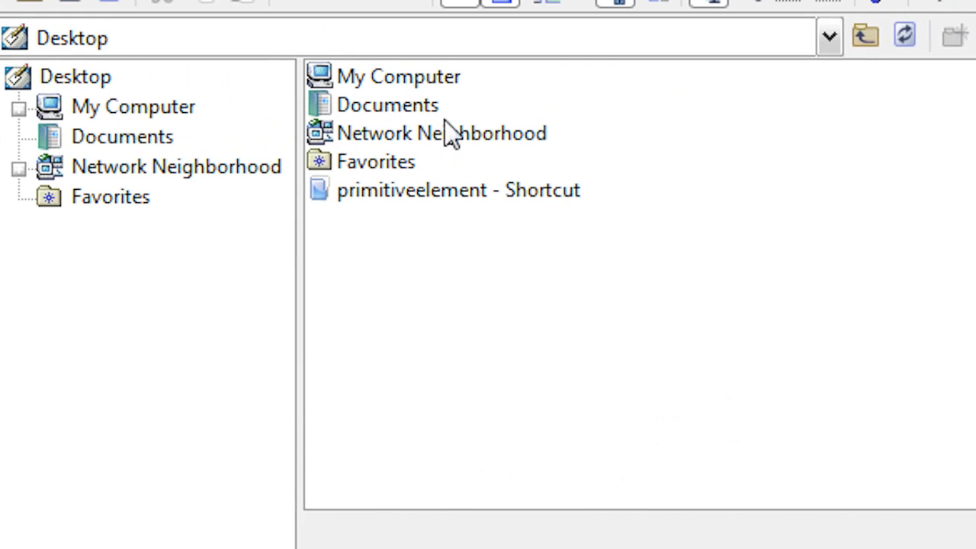
{"action": "left_click", "coordinate": [85, 140]}
{"action": "left_click", "coordinate": [113, 107]}
{"action": "left_click", "coordinate": [83, 76]}
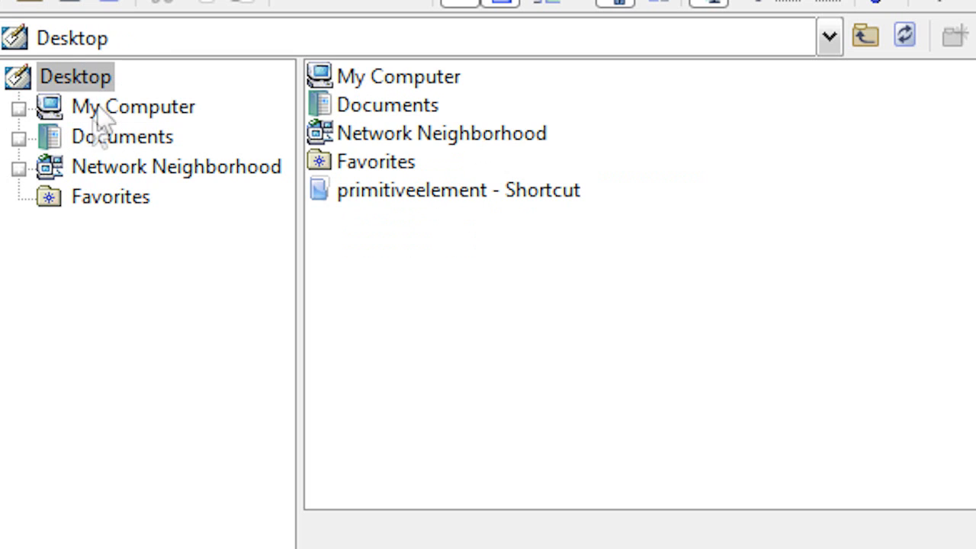
{"action": "left_click", "coordinate": [85, 139]}
{"action": "left_click", "coordinate": [80, 79]}
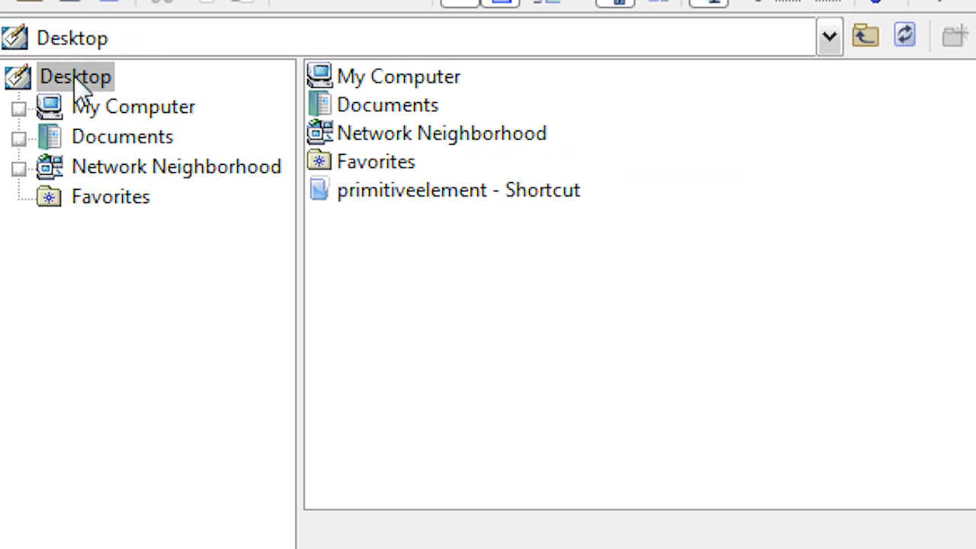
{"action": "left_click", "coordinate": [359, 110]}
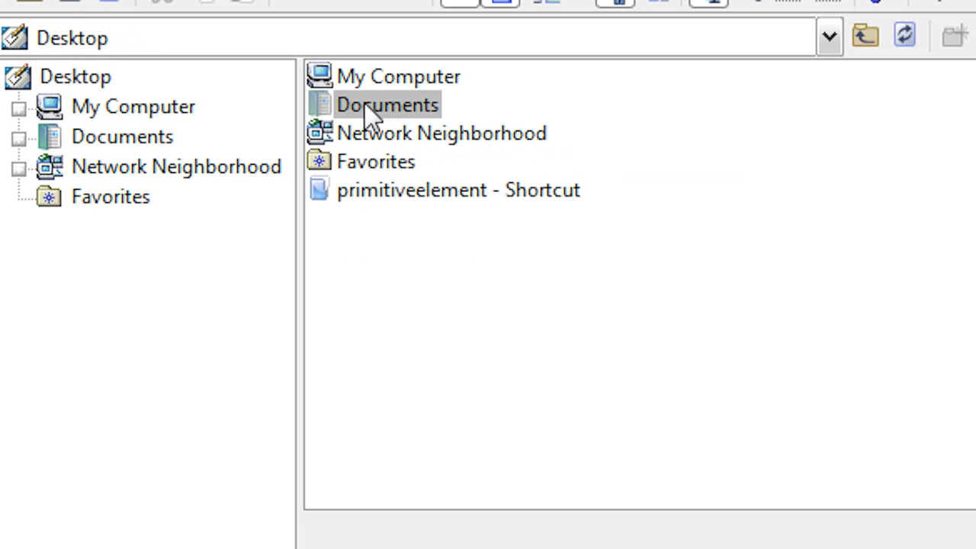
{"action": "left_click", "coordinate": [141, 137]}
{"action": "left_click", "coordinate": [136, 121]}
{"action": "left_click", "coordinate": [135, 138]}
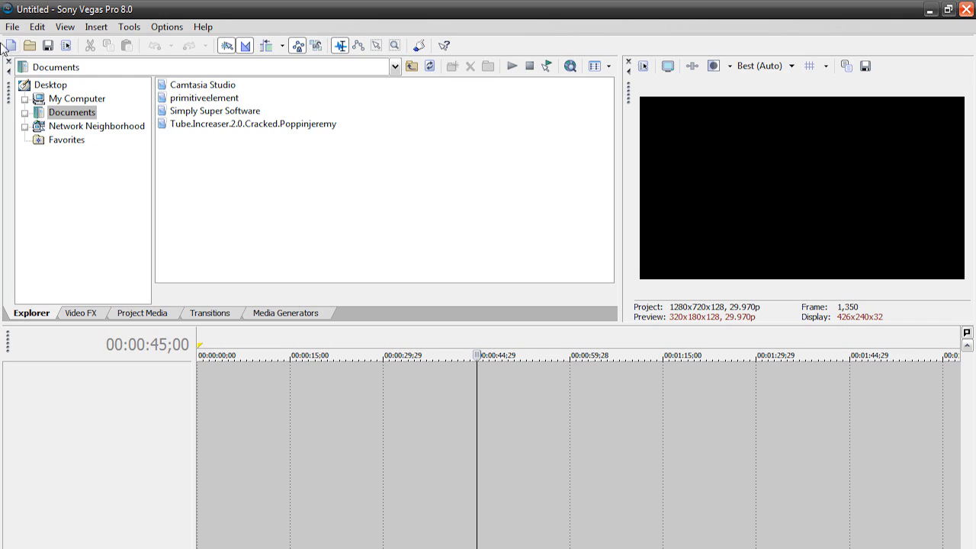
{"action": "left_click", "coordinate": [9, 62]}
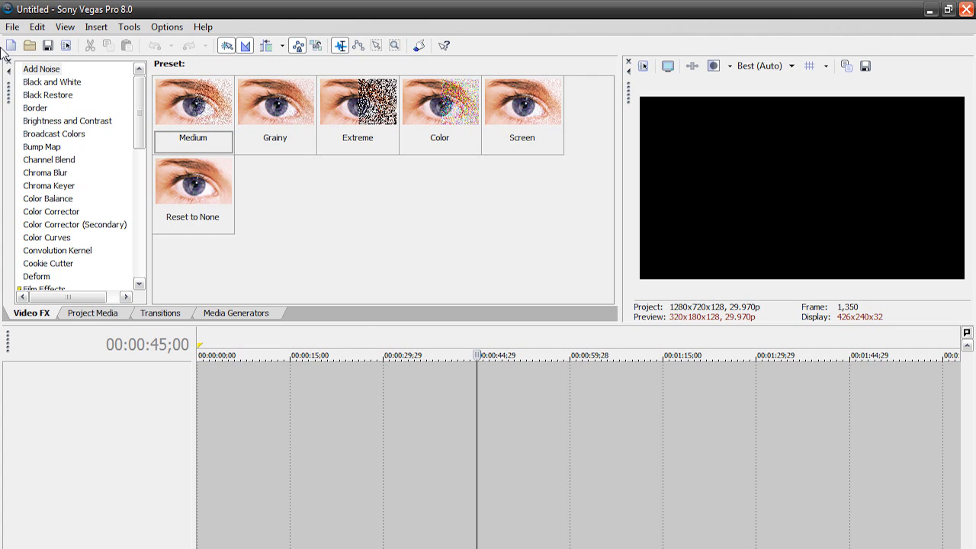
Import the video Test.avi from the home directory's "Important Stuff - DON'T DELETE" folder into the project media.
{"action": "left_click", "coordinate": [12, 27]}
{"action": "mouse_move", "coordinate": [32, 158]}
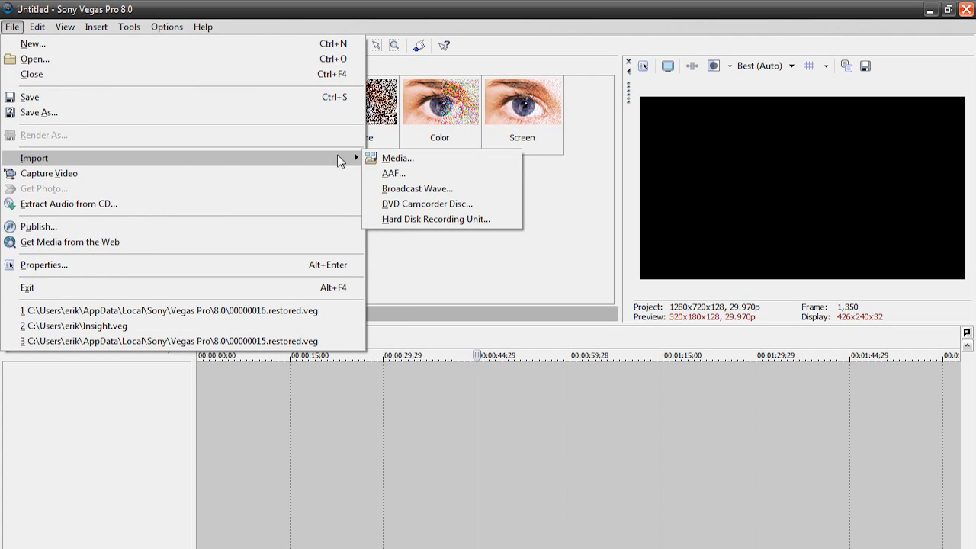
{"action": "left_click", "coordinate": [386, 157]}
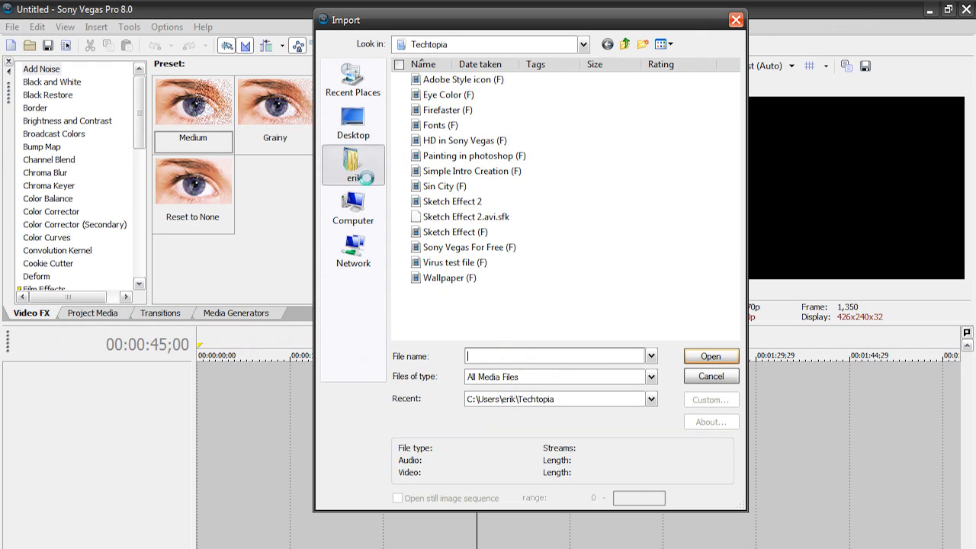
{"action": "scroll", "coordinate": [738, 195], "scroll_direction": "down", "scroll_amount": 1}
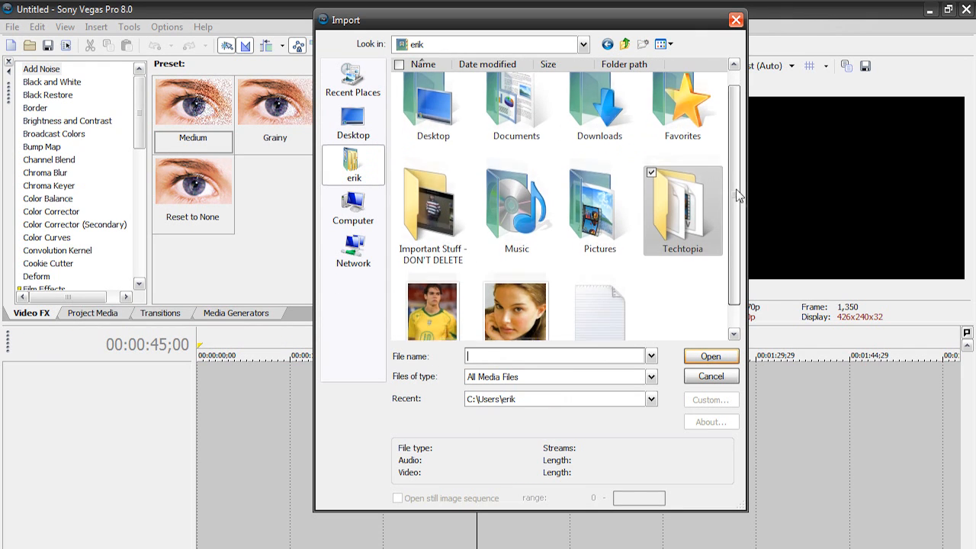
{"action": "scroll", "coordinate": [744, 197], "scroll_direction": "up", "scroll_amount": 1}
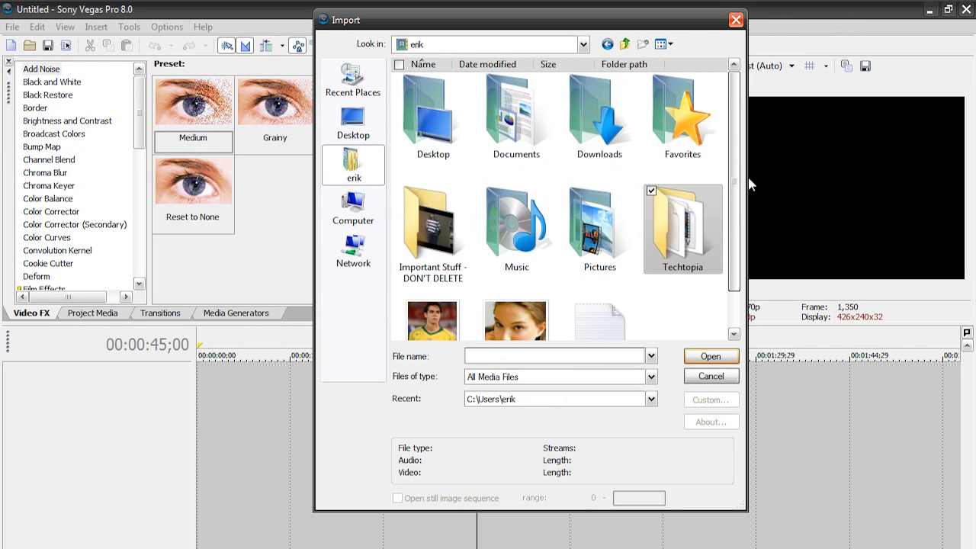
{"action": "double_click", "coordinate": [433, 250]}
{"action": "left_click", "coordinate": [437, 145]}
{"action": "left_click", "coordinate": [697, 355]}
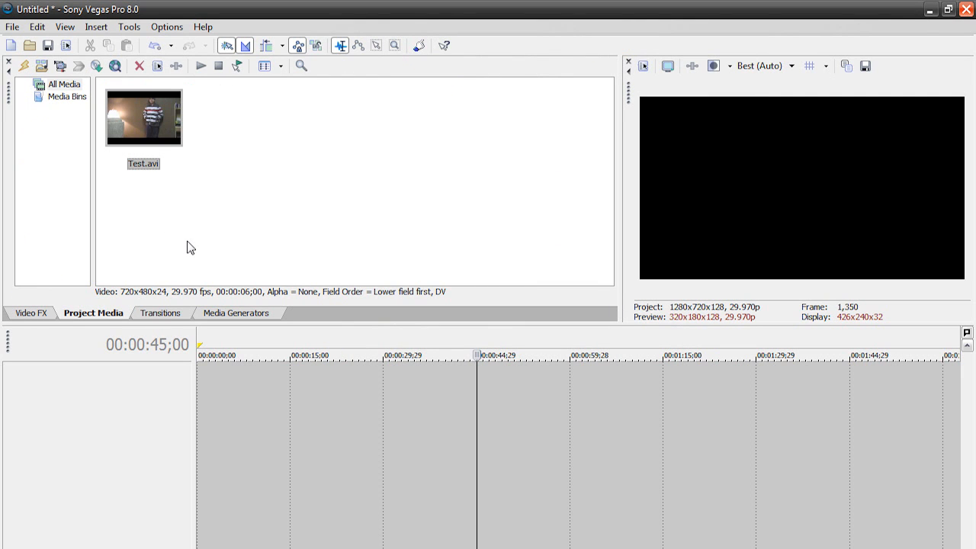
{"action": "left_click", "coordinate": [284, 227]}
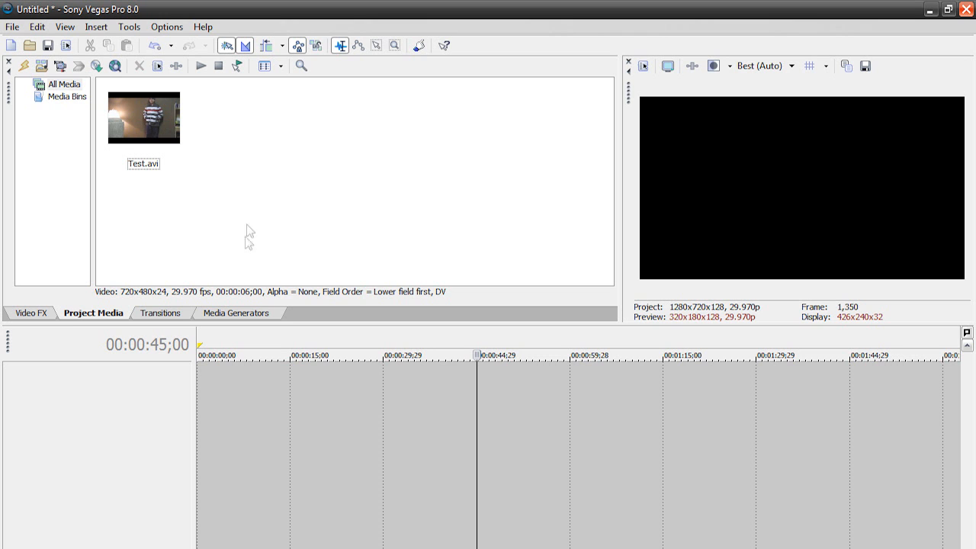
Return the playhead to 00:00:00;00 and place Test.avi on a new video track at the start of the timeline.
{"action": "left_click", "coordinate": [198, 437]}
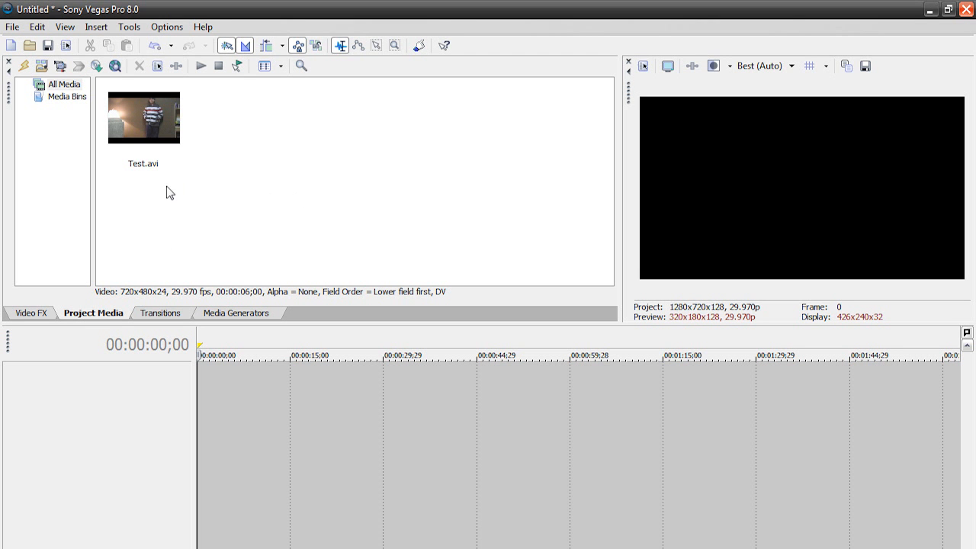
{"action": "left_click_drag", "start_coordinate": [129, 115], "coordinate": [213, 389]}
{"action": "left_click", "coordinate": [301, 203]}
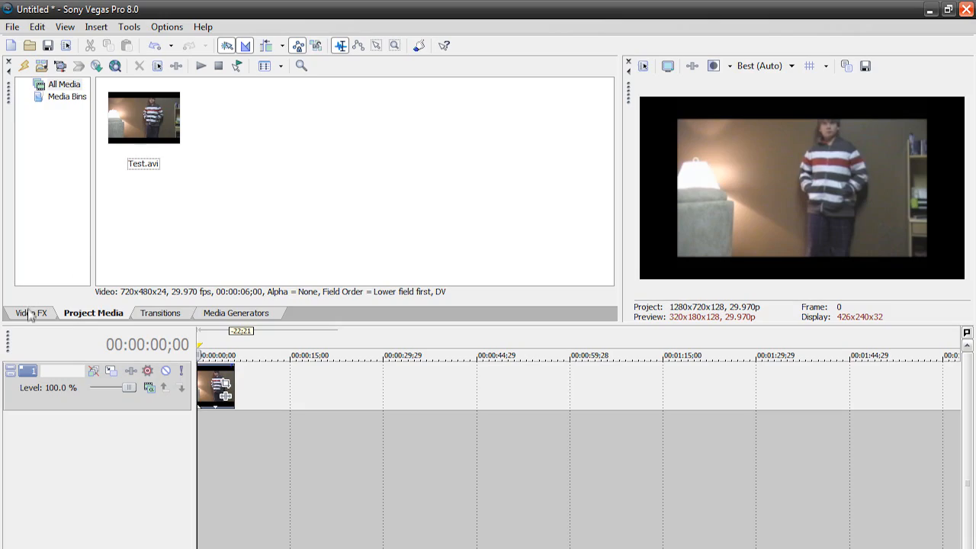
Apply the TV Look preset of the TV Simulator video effect to the Test clip on the timeline.
{"action": "left_click", "coordinate": [29, 314]}
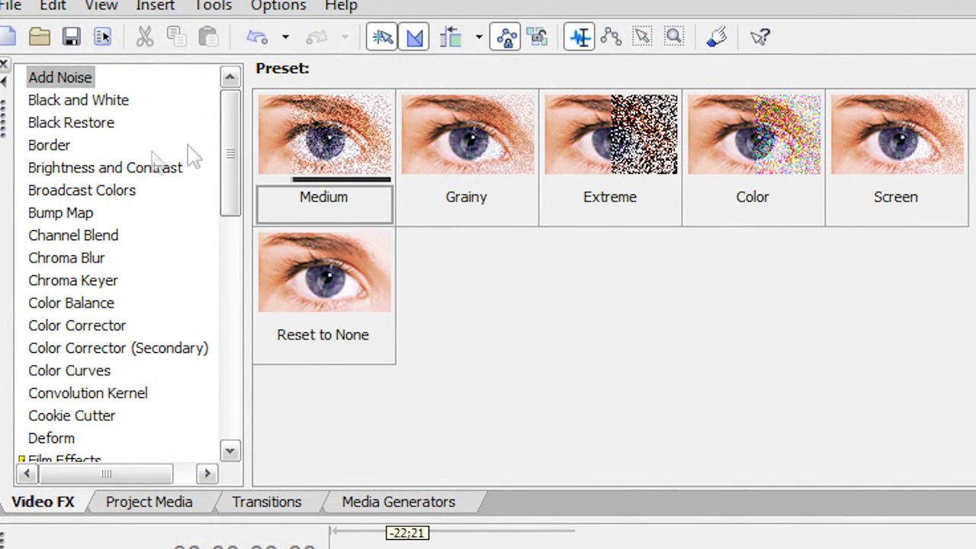
{"action": "left_click_drag", "start_coordinate": [239, 152], "coordinate": [251, 424]}
{"action": "left_click", "coordinate": [106, 276]}
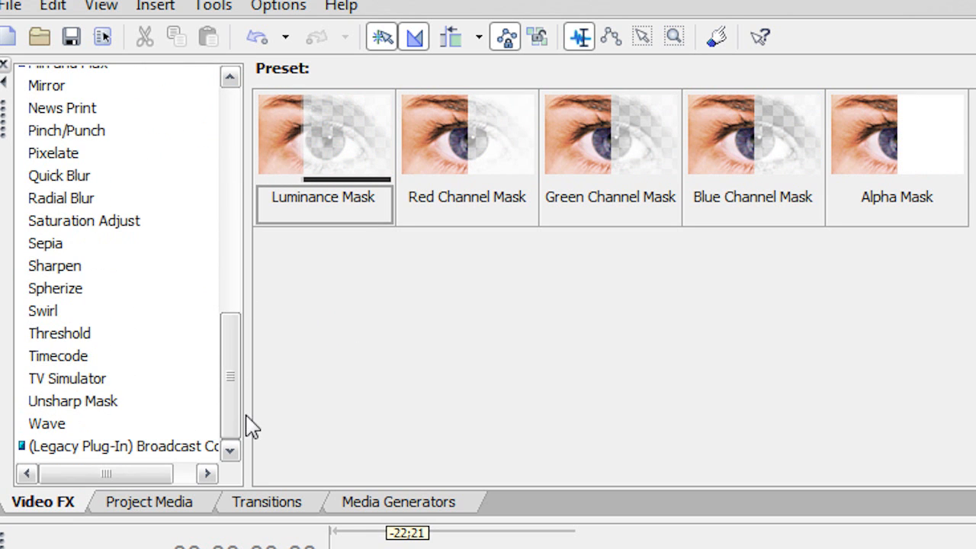
{"action": "left_click", "coordinate": [96, 379]}
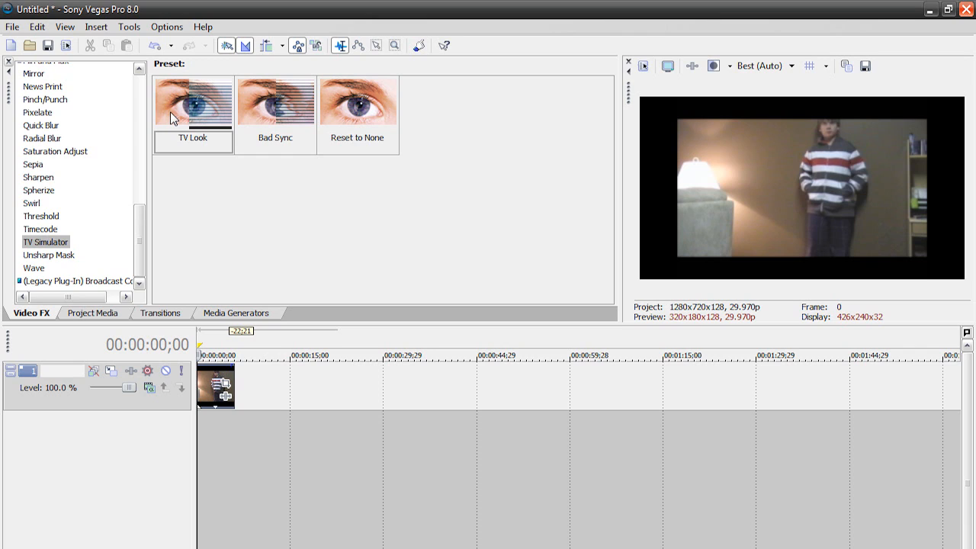
{"action": "left_click_drag", "start_coordinate": [171, 118], "coordinate": [211, 392]}
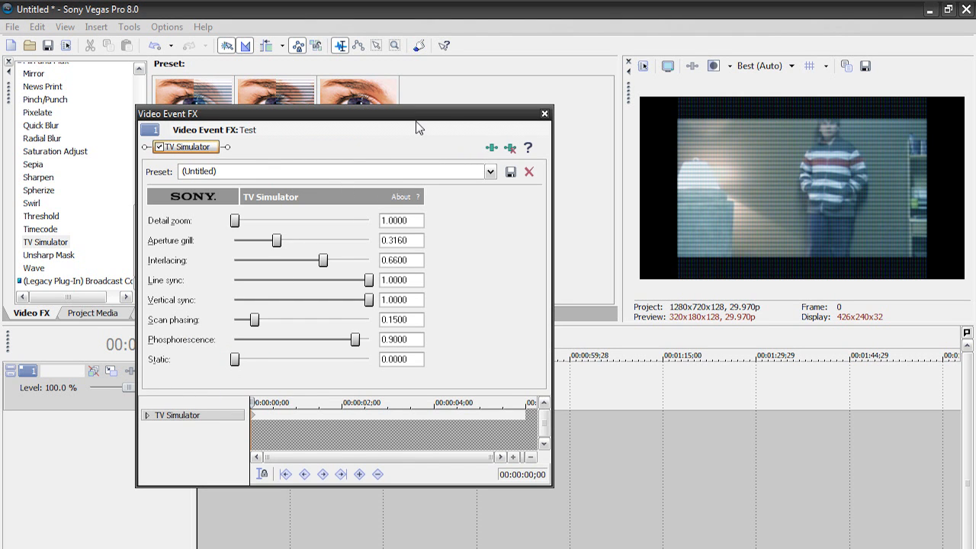
Set TV Simulator's detail zoom to 2.3120, aperture grill 0.8180, interlacing 0.0780, line sync 0.8800, vertical sync 0.6180, phosphorescence 0.2440 and static 0.1300.
{"action": "left_click_drag", "start_coordinate": [288, 214], "coordinate": [403, 214]}
{"action": "mouse_move", "coordinate": [334, 238]}
{"action": "left_mouse_down"}
{"action": "mouse_move", "coordinate": [381, 238]}
{"action": "mouse_move", "coordinate": [334, 253]}
{"action": "left_mouse_up"}
{"action": "left_click_drag", "start_coordinate": [422, 274], "coordinate": [349, 292]}
{"action": "left_click_drag", "start_coordinate": [404, 214], "coordinate": [400, 236]}
{"action": "left_click_drag", "start_coordinate": [336, 255], "coordinate": [301, 256]}
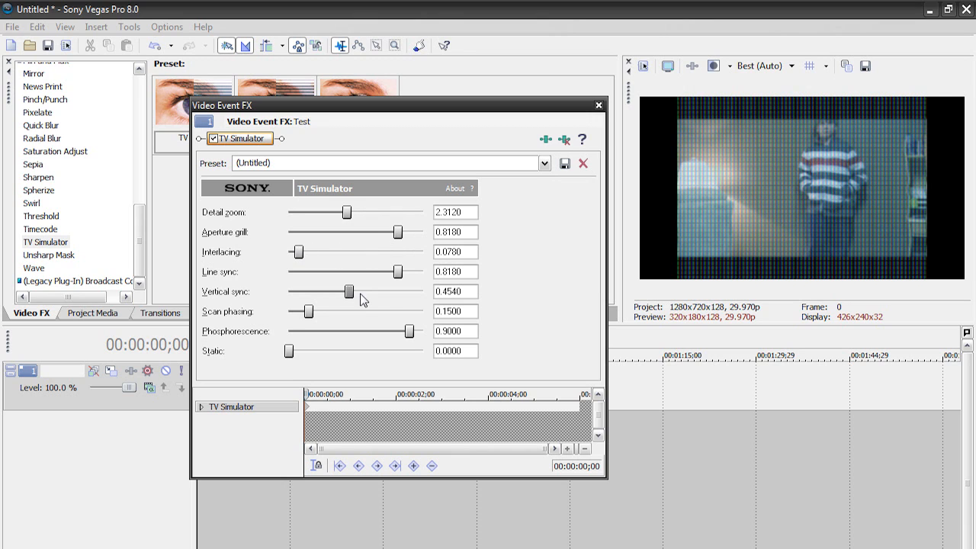
{"action": "left_click_drag", "start_coordinate": [349, 294], "coordinate": [407, 273]}
{"action": "mouse_move", "coordinate": [290, 352]}
{"action": "left_mouse_down"}
{"action": "mouse_move", "coordinate": [408, 352]}
{"action": "mouse_move", "coordinate": [337, 351]}
{"action": "mouse_move", "coordinate": [371, 351]}
{"action": "mouse_move", "coordinate": [322, 333]}
{"action": "mouse_move", "coordinate": [308, 353]}
{"action": "left_mouse_up"}
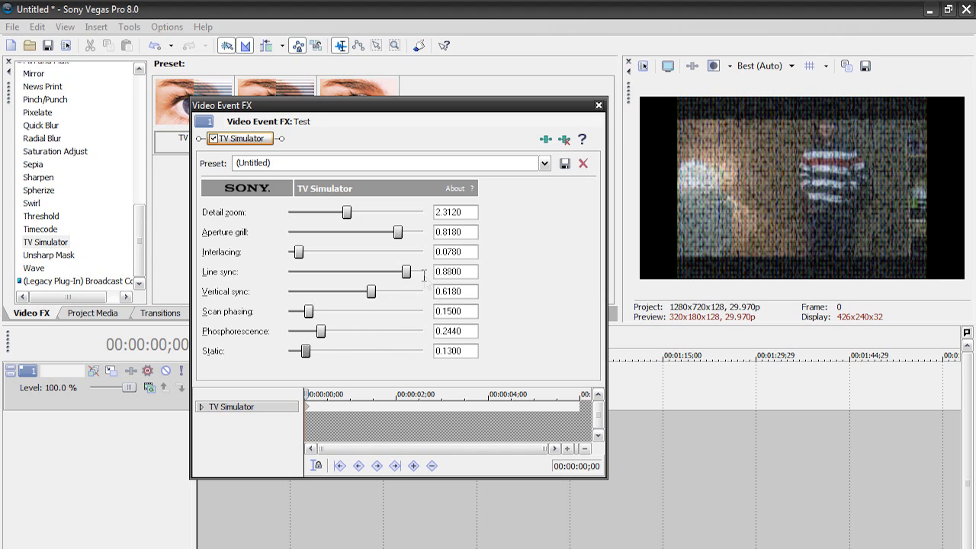
{"action": "left_click", "coordinate": [599, 106]}
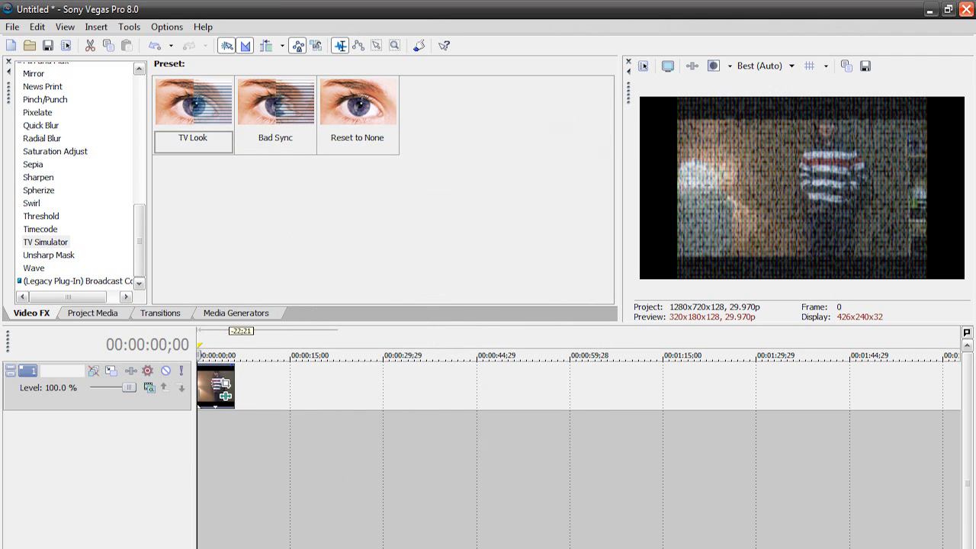
Preview the clip with its effect and look through the list of available transitions.
{"action": "key", "text": "space"}
{"action": "scroll", "coordinate": [204, 391], "scroll_direction": "up", "scroll_amount": 5}
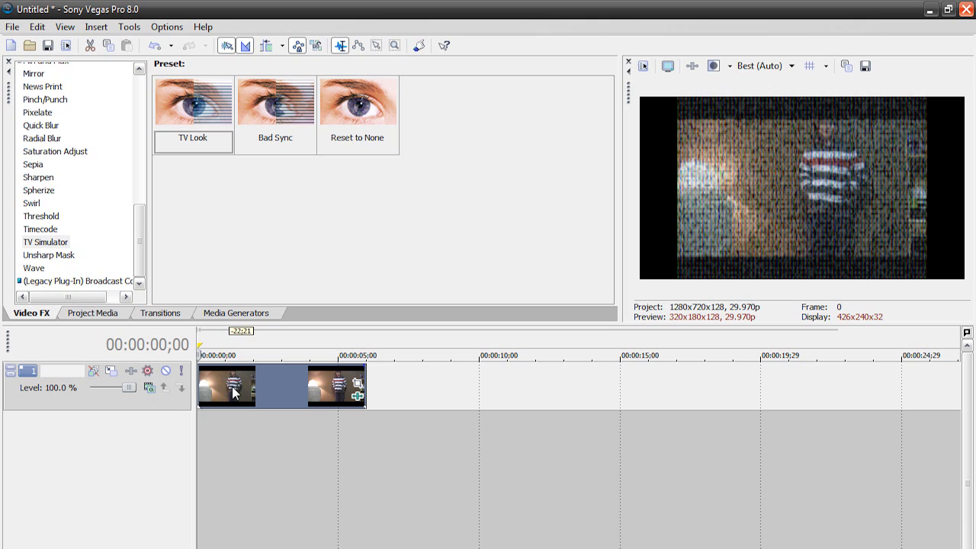
{"action": "left_click", "coordinate": [159, 313]}
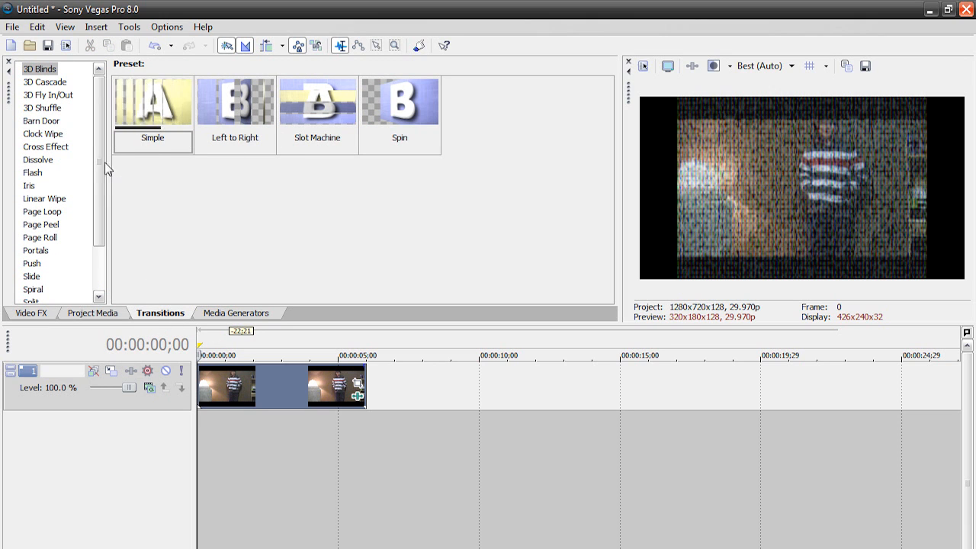
{"action": "scroll", "coordinate": [104, 181], "scroll_direction": "down", "scroll_amount": 1}
{"action": "scroll", "coordinate": [105, 181], "scroll_direction": "down", "scroll_amount": 1}
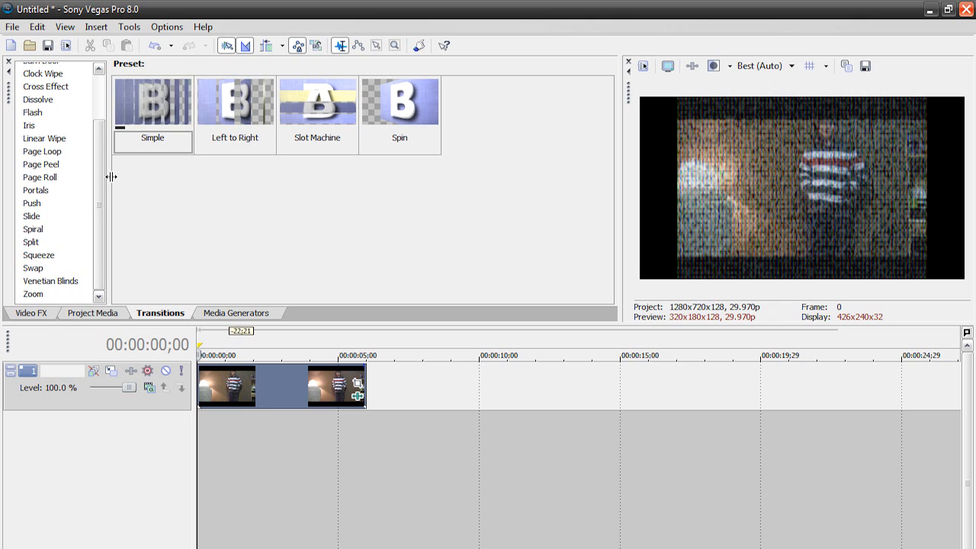
{"action": "scroll", "coordinate": [61, 207], "scroll_direction": "up", "scroll_amount": 2}
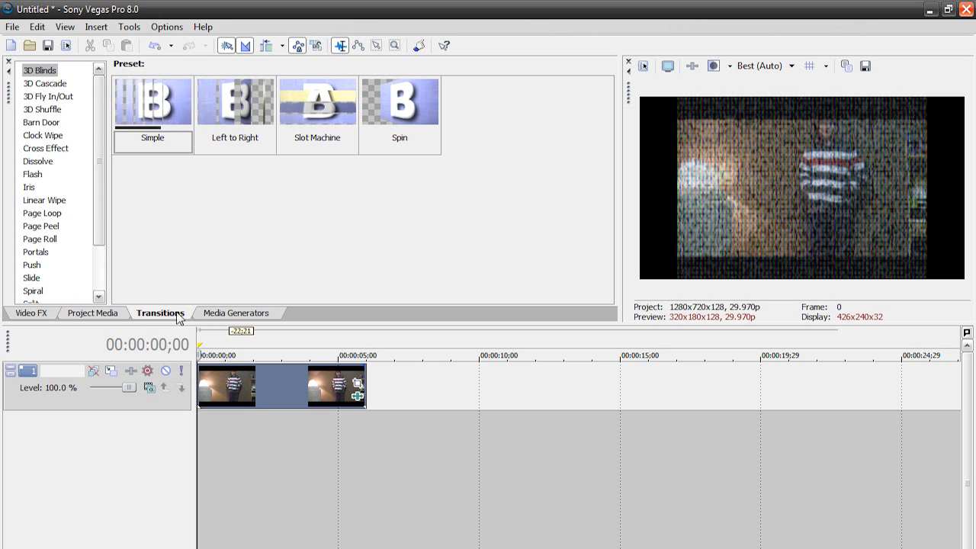
Look through the Text and Noise Texture presets among the media generators.
{"action": "left_click", "coordinate": [221, 314]}
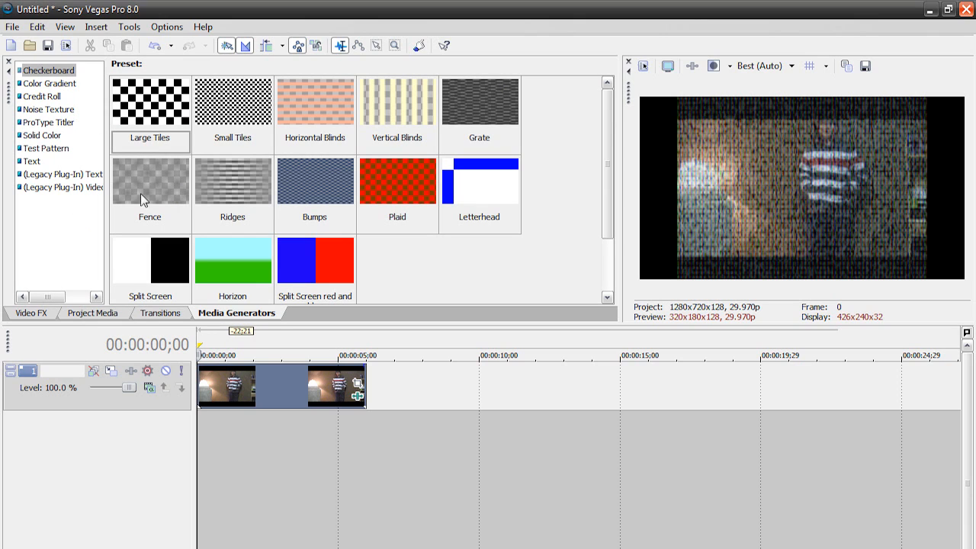
{"action": "left_click", "coordinate": [31, 162]}
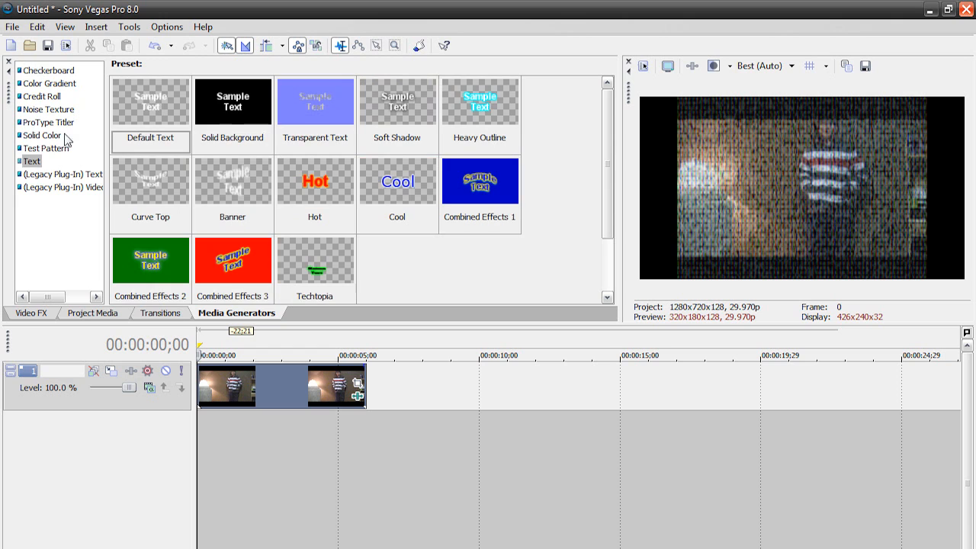
{"action": "left_click", "coordinate": [60, 111]}
{"action": "left_click", "coordinate": [168, 102]}
{"action": "left_click", "coordinate": [233, 103]}
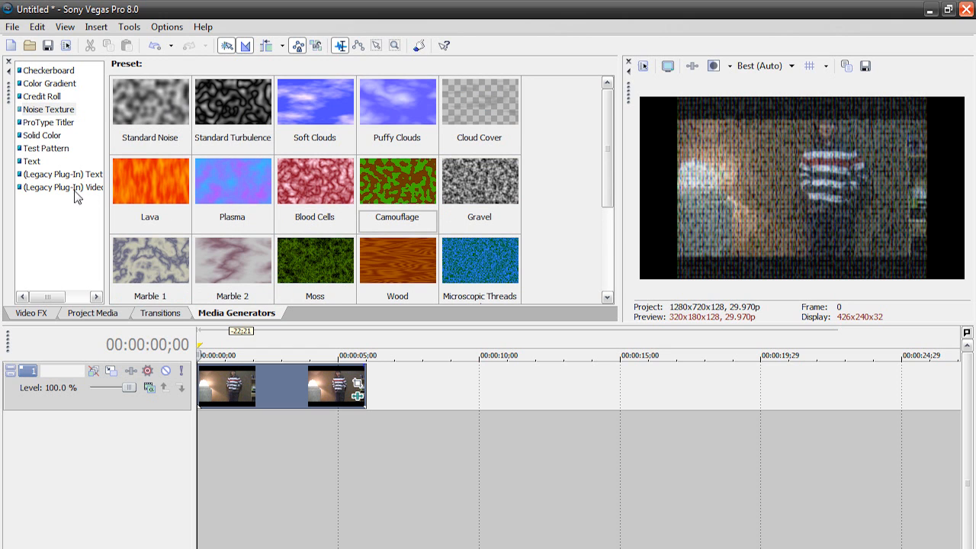
Add a Linear Red to Yellow color gradient after the Test clip and recolor its upper control point to RGB 107, 121, 0.
{"action": "left_click", "coordinate": [52, 85]}
{"action": "mouse_move", "coordinate": [611, 159]}
{"action": "left_mouse_down"}
{"action": "mouse_move", "coordinate": [610, 227]}
{"action": "mouse_move", "coordinate": [619, 159]}
{"action": "left_mouse_up"}
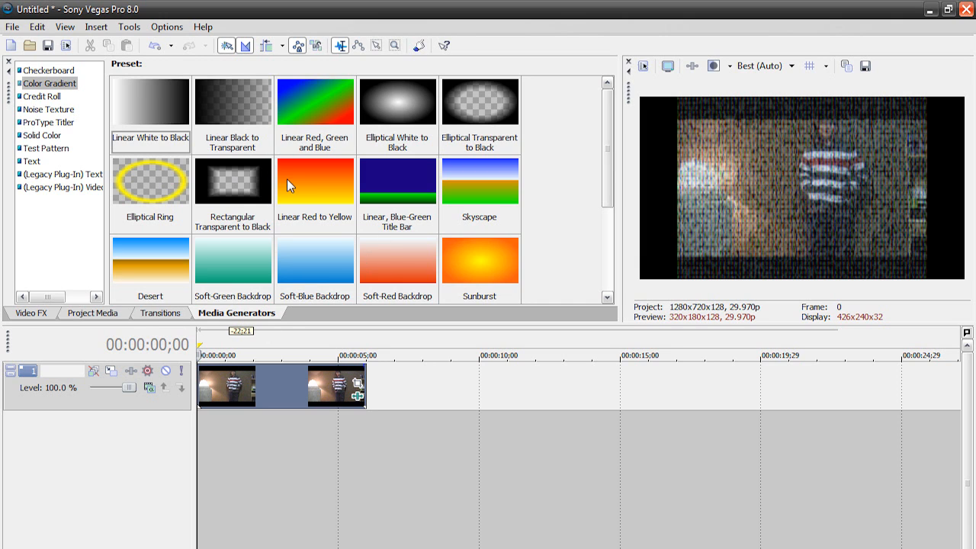
{"action": "left_click_drag", "start_coordinate": [284, 172], "coordinate": [437, 398]}
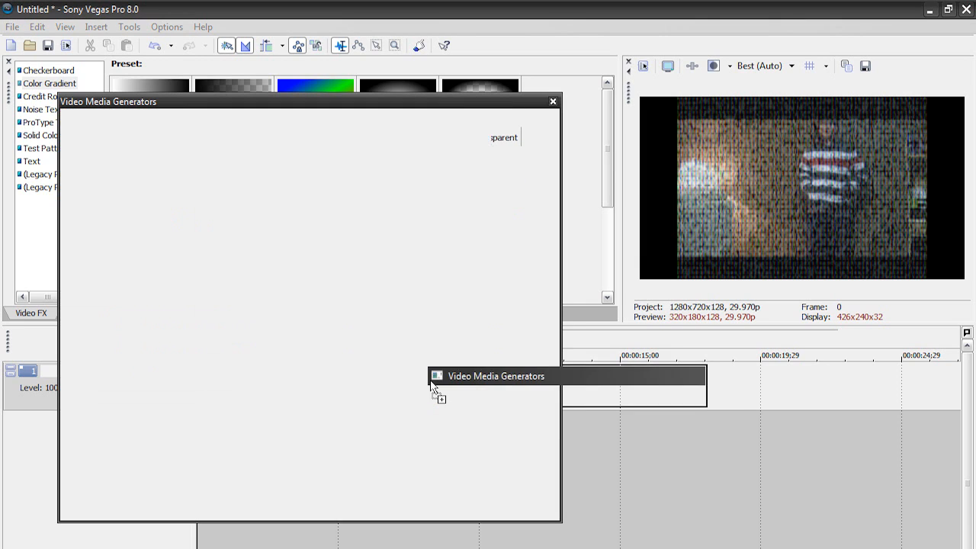
{"action": "left_click", "coordinate": [319, 320]}
{"action": "left_click", "coordinate": [291, 330]}
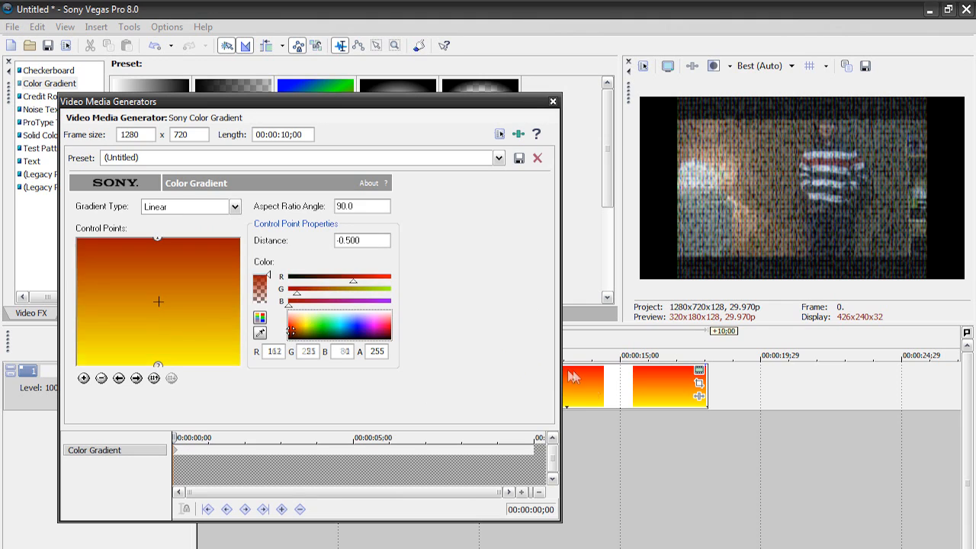
{"action": "left_click", "coordinate": [633, 398]}
{"action": "left_click_drag", "start_coordinate": [352, 332], "coordinate": [298, 294]}
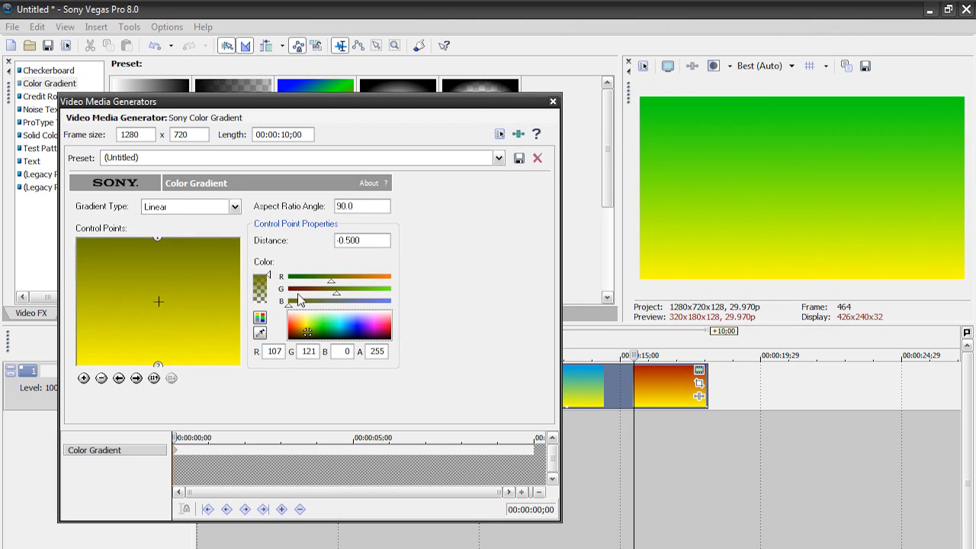
{"action": "left_click", "coordinate": [553, 101]}
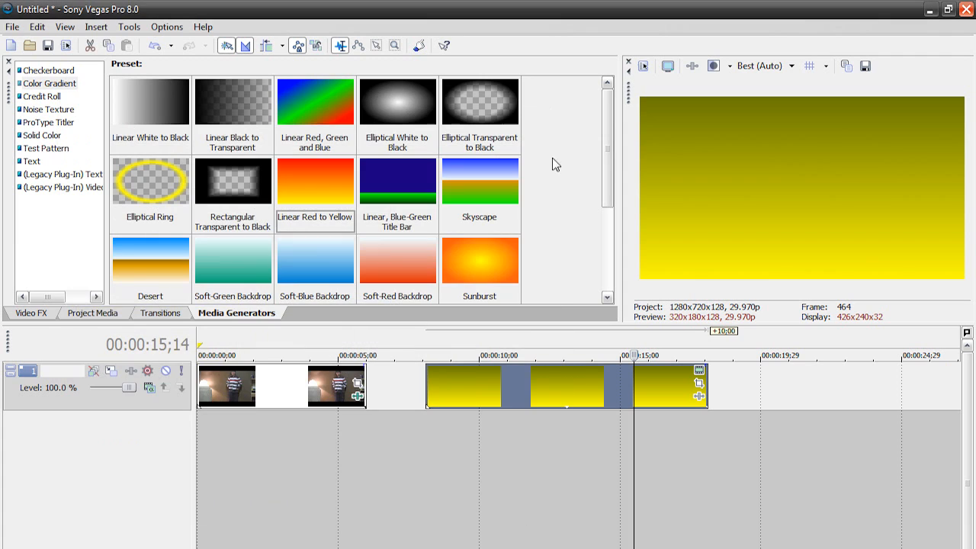
Delete the color gradient clip from the track and select the Test clip at 00:00:02;24.
{"action": "left_click", "coordinate": [537, 391]}
{"action": "key", "text": "Delete"}
{"action": "left_click", "coordinate": [278, 390]}
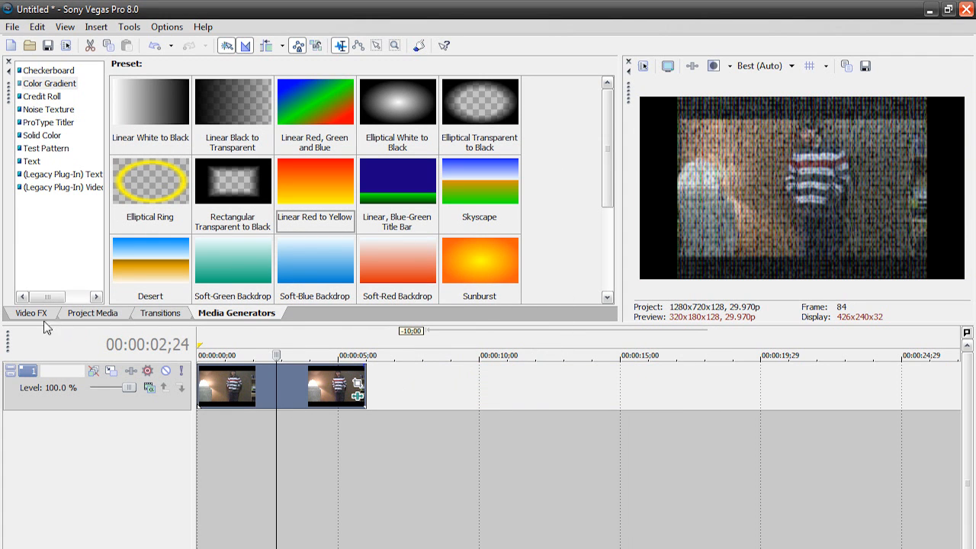
Review the Test clip's Video Event FX settings, reaching them both from the clip itself and from its list of commands.
{"action": "left_click", "coordinate": [357, 394]}
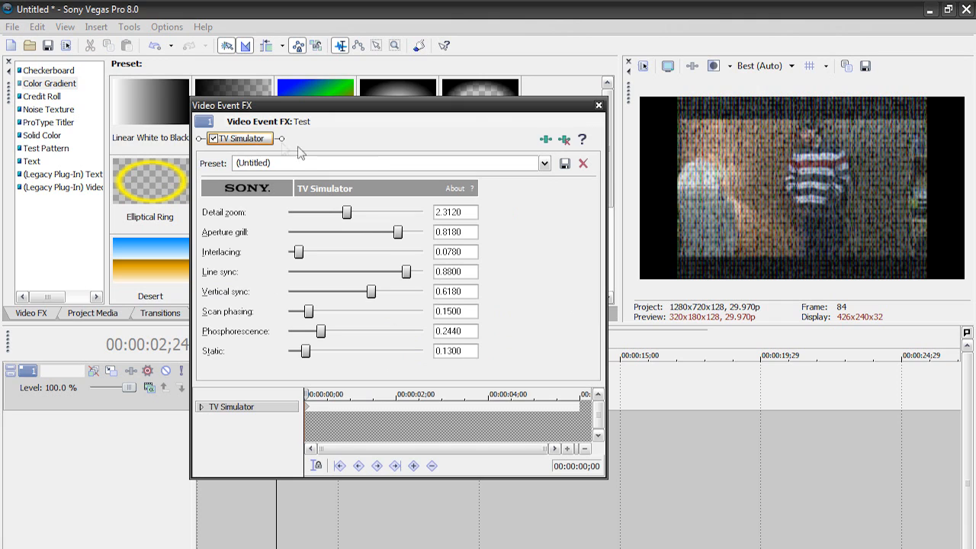
{"action": "left_click", "coordinate": [598, 105]}
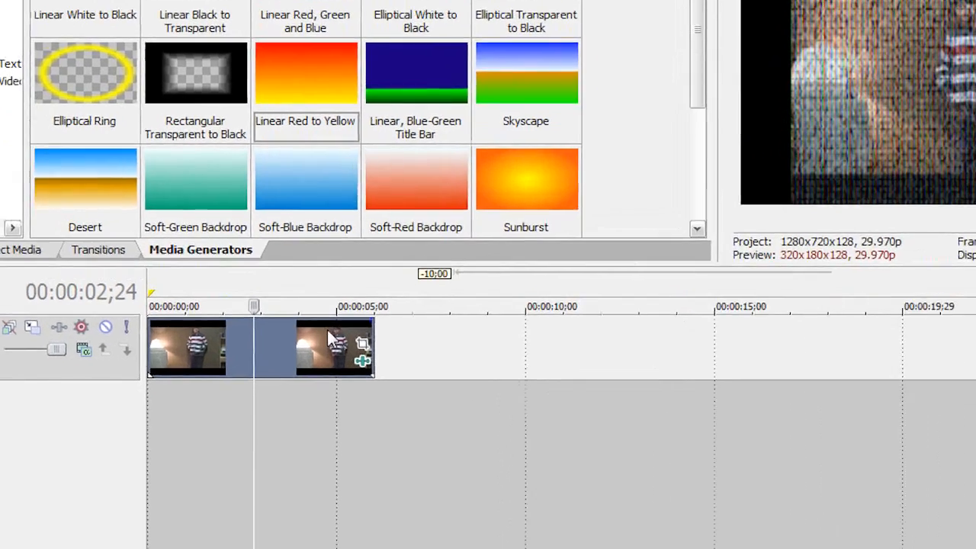
{"action": "right_click", "coordinate": [307, 339]}
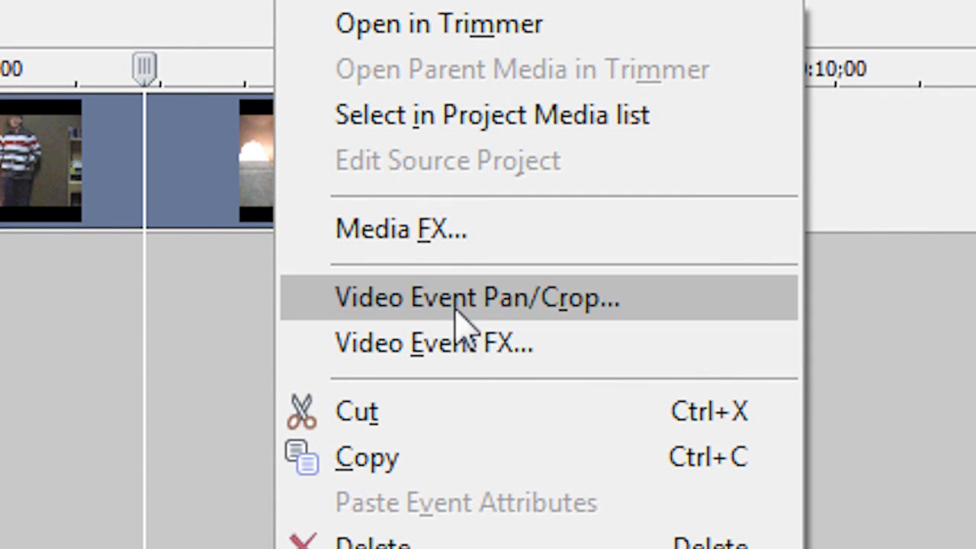
{"action": "left_click", "coordinate": [523, 342]}
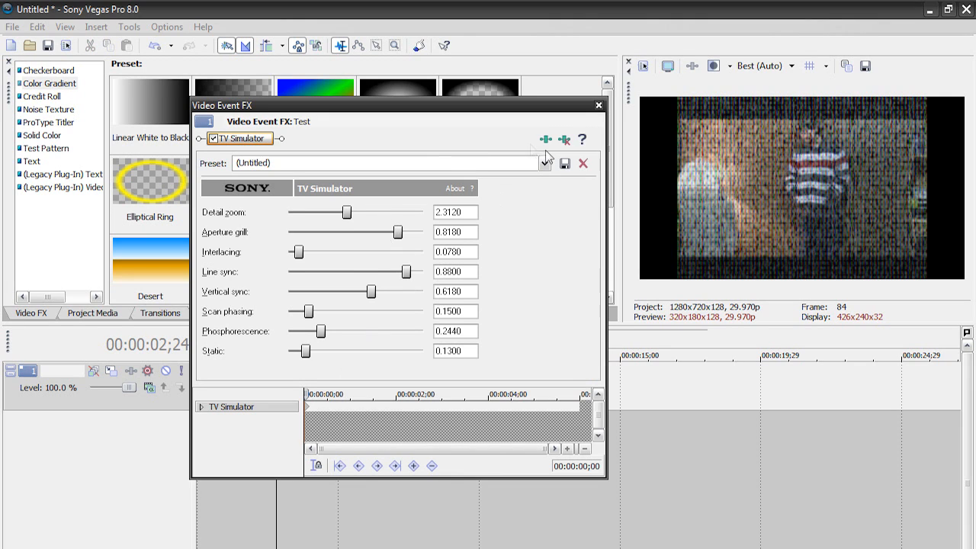
{"action": "left_click", "coordinate": [598, 105]}
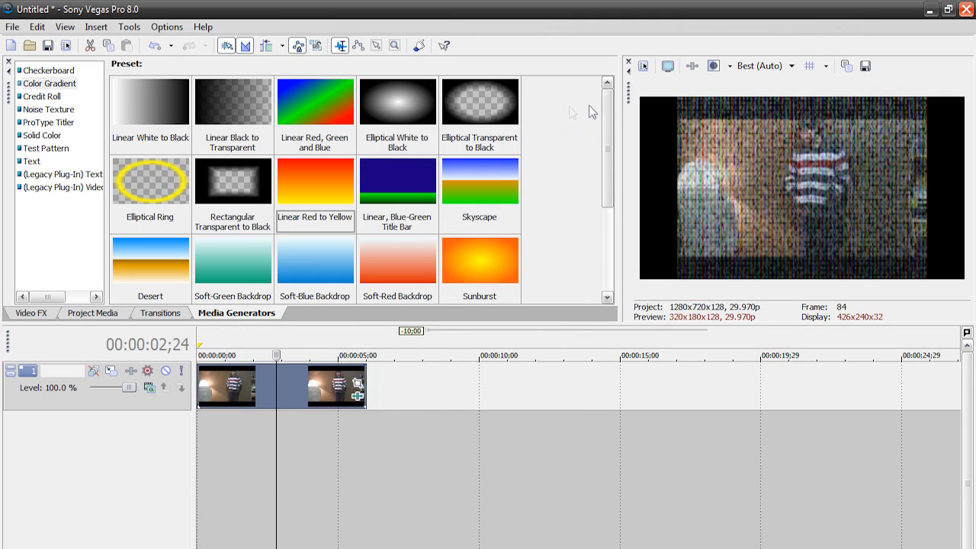
{"action": "scroll", "coordinate": [353, 384], "scroll_direction": "up", "scroll_amount": 2}
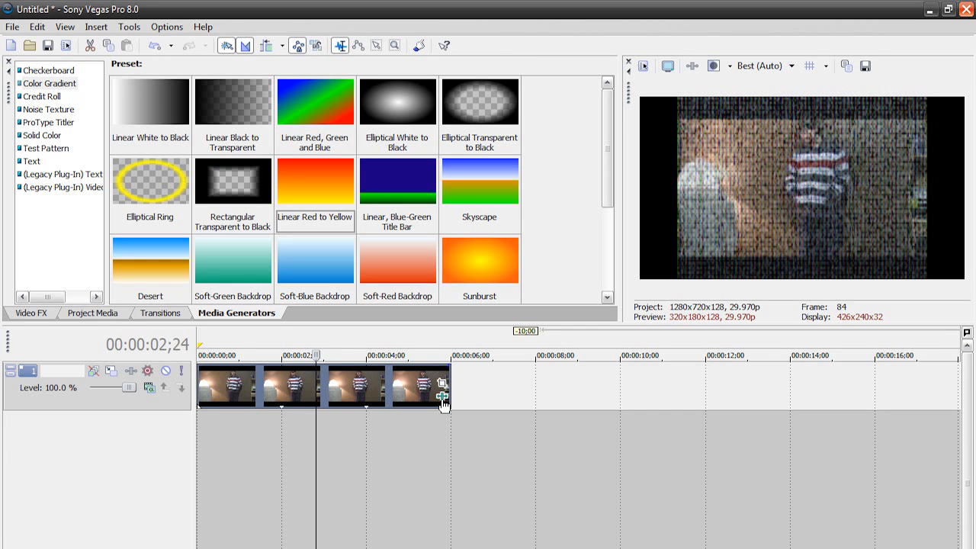
{"action": "left_click", "coordinate": [442, 397]}
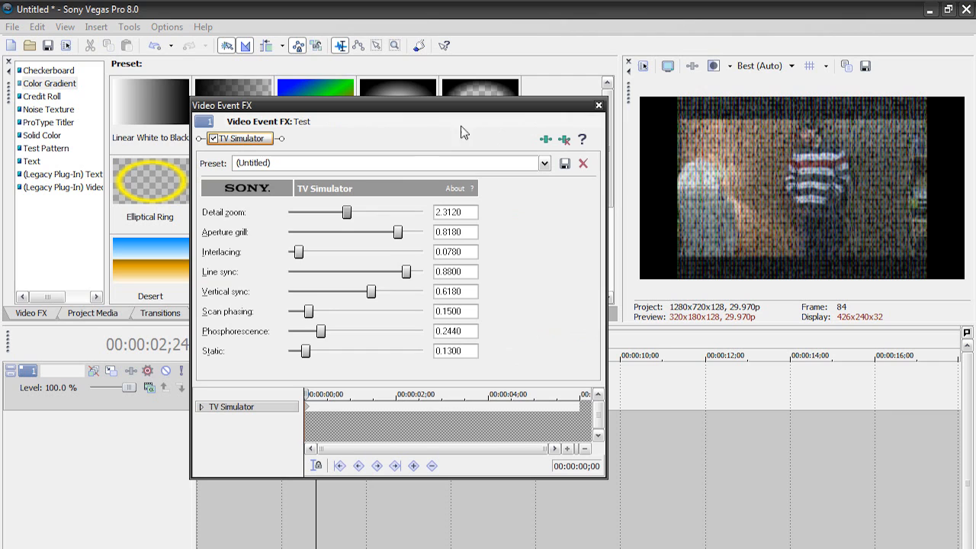
{"action": "left_click", "coordinate": [598, 105]}
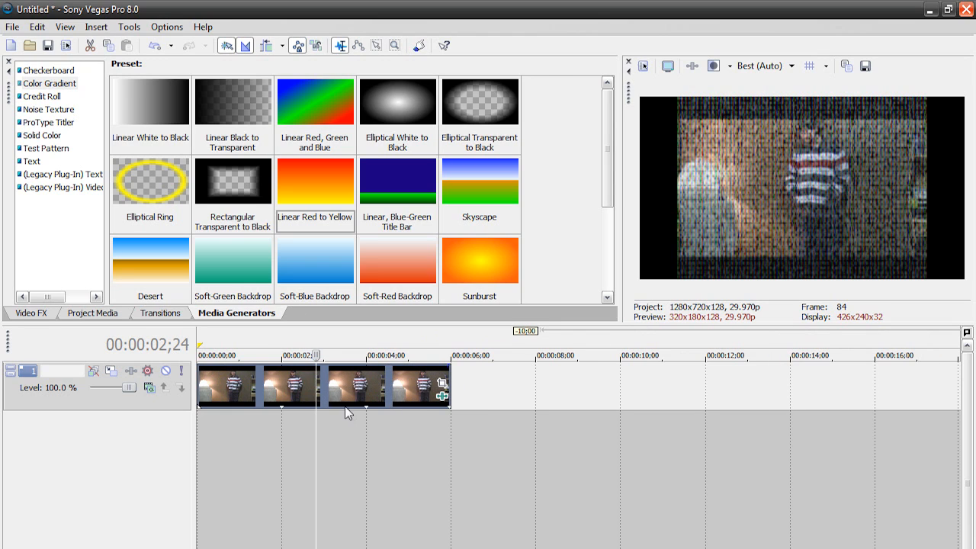
Crop the Test clip with Event Pan/Crop to a frame 478.4 wide and 318.9 high, centered at X 348.1, Y 212.2.
{"action": "left_click", "coordinate": [443, 390]}
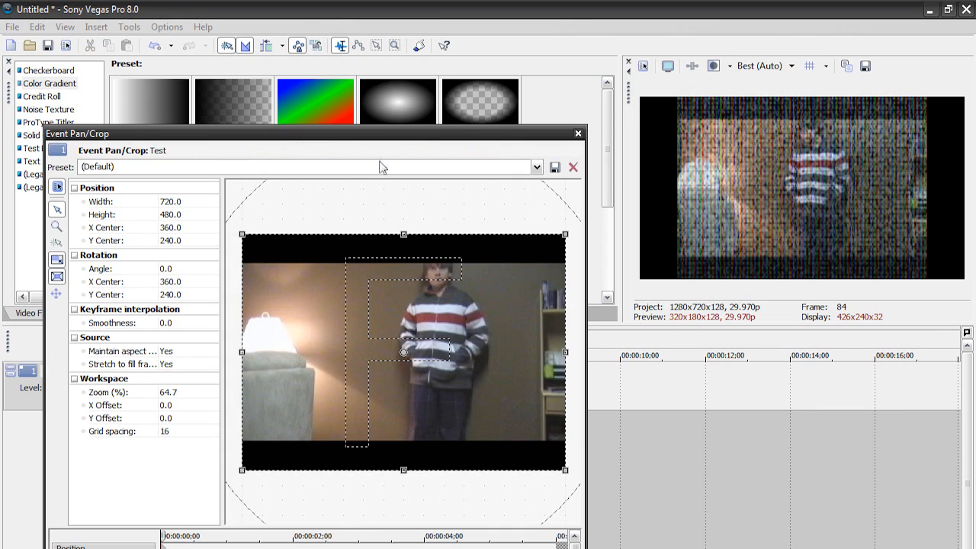
{"action": "left_click_drag", "start_coordinate": [381, 138], "coordinate": [586, 113]}
{"action": "left_click_drag", "start_coordinate": [770, 448], "coordinate": [653, 363]}
{"action": "left_click_drag", "start_coordinate": [636, 350], "coordinate": [665, 425]}
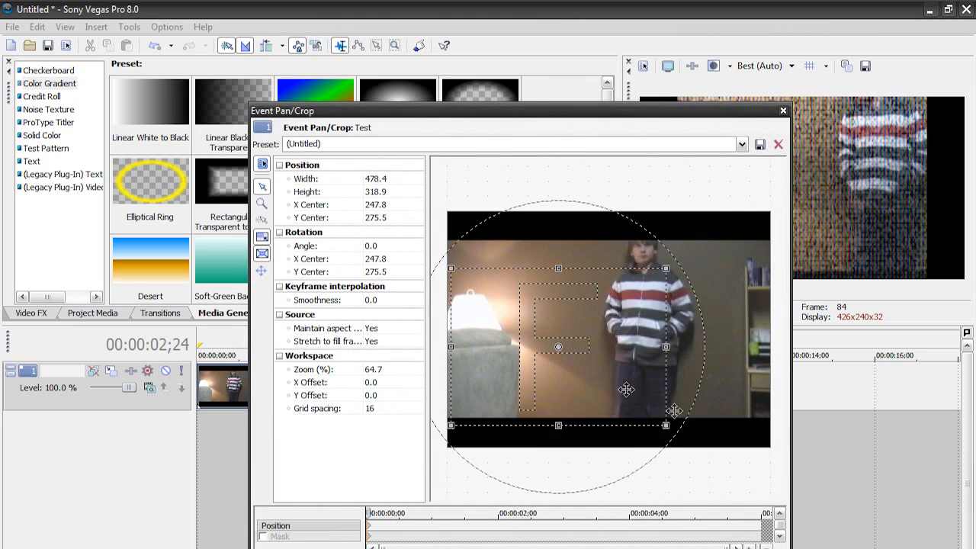
{"action": "left_click_drag", "start_coordinate": [602, 380], "coordinate": [648, 350]}
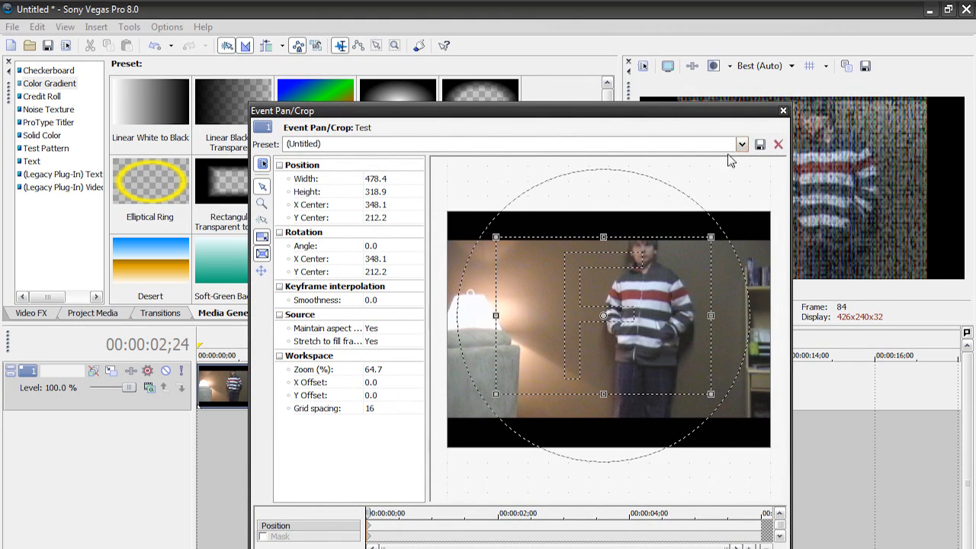
{"action": "left_click", "coordinate": [783, 112]}
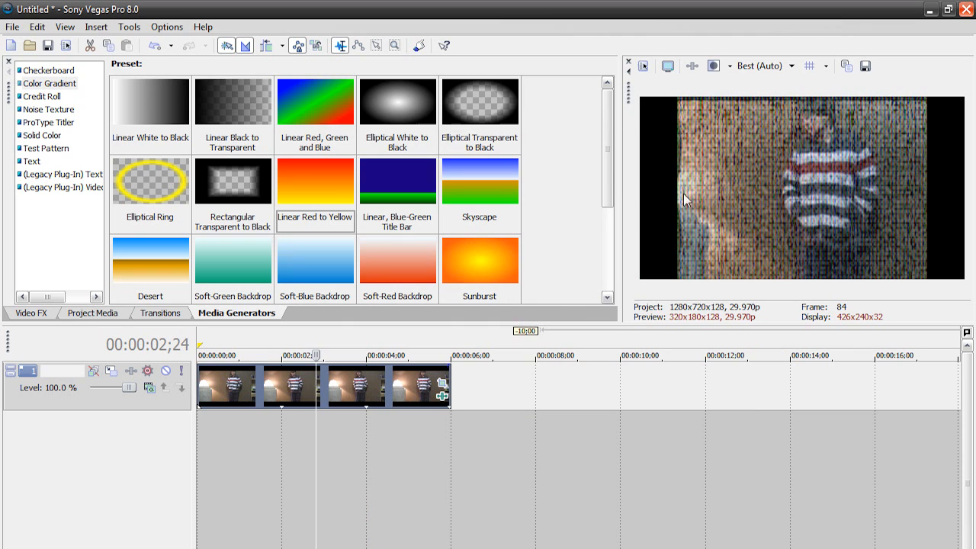
Try to delete the current preset in the Test clip's Event Pan/Crop settings and close them.
{"action": "left_click", "coordinate": [437, 385]}
{"action": "left_click", "coordinate": [777, 144]}
{"action": "key", "text": "Return"}
{"action": "left_click", "coordinate": [779, 108]}
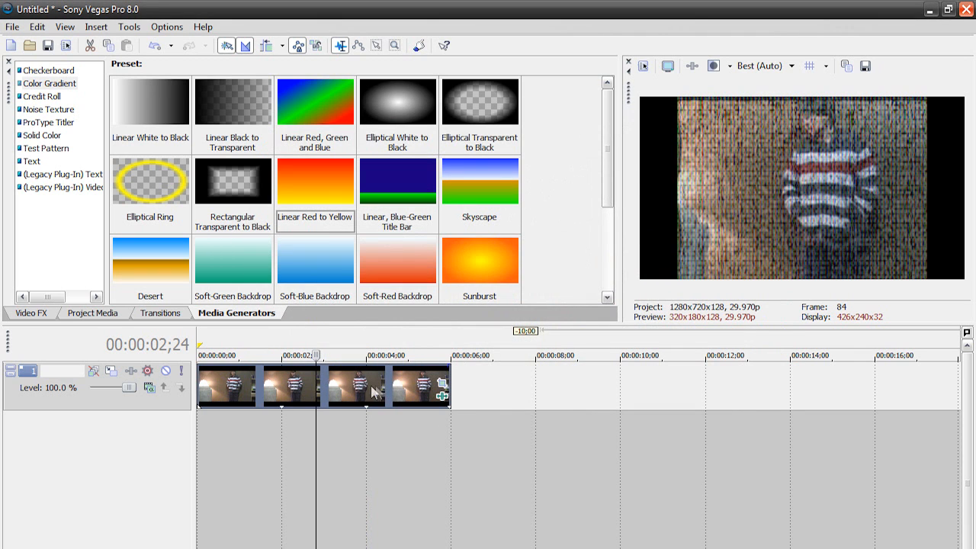